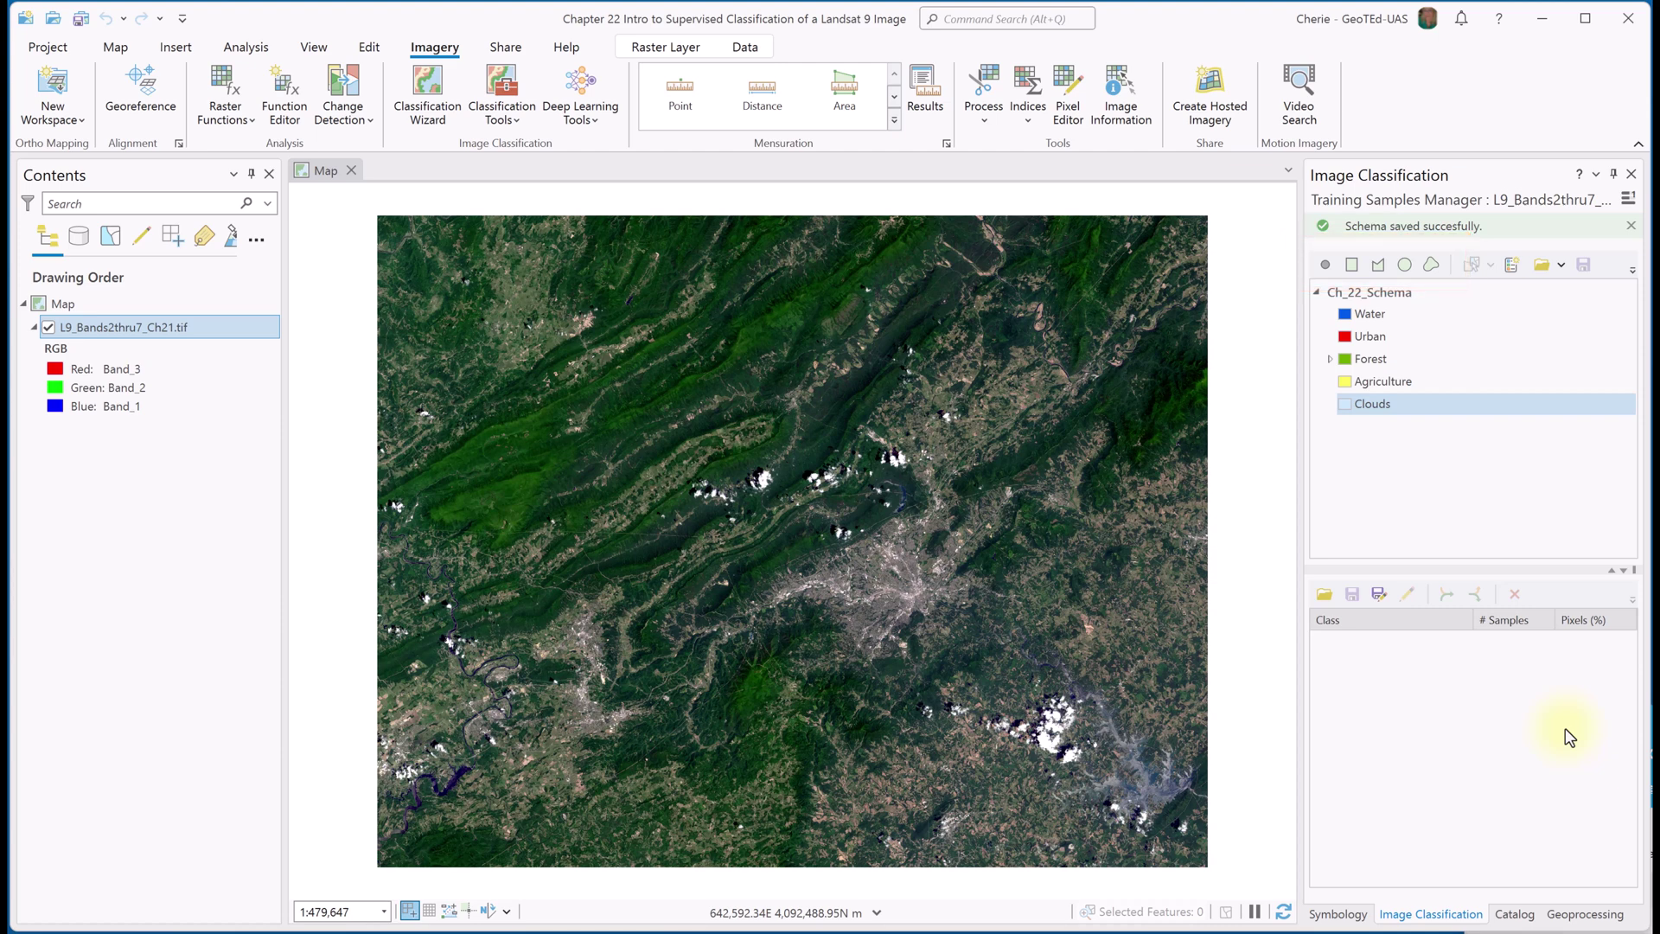
Step: Choose the Water class and the Circle sampling tool for the large lake in the image's southeast corner
left_click_drag(1114, 761, 793, 556)
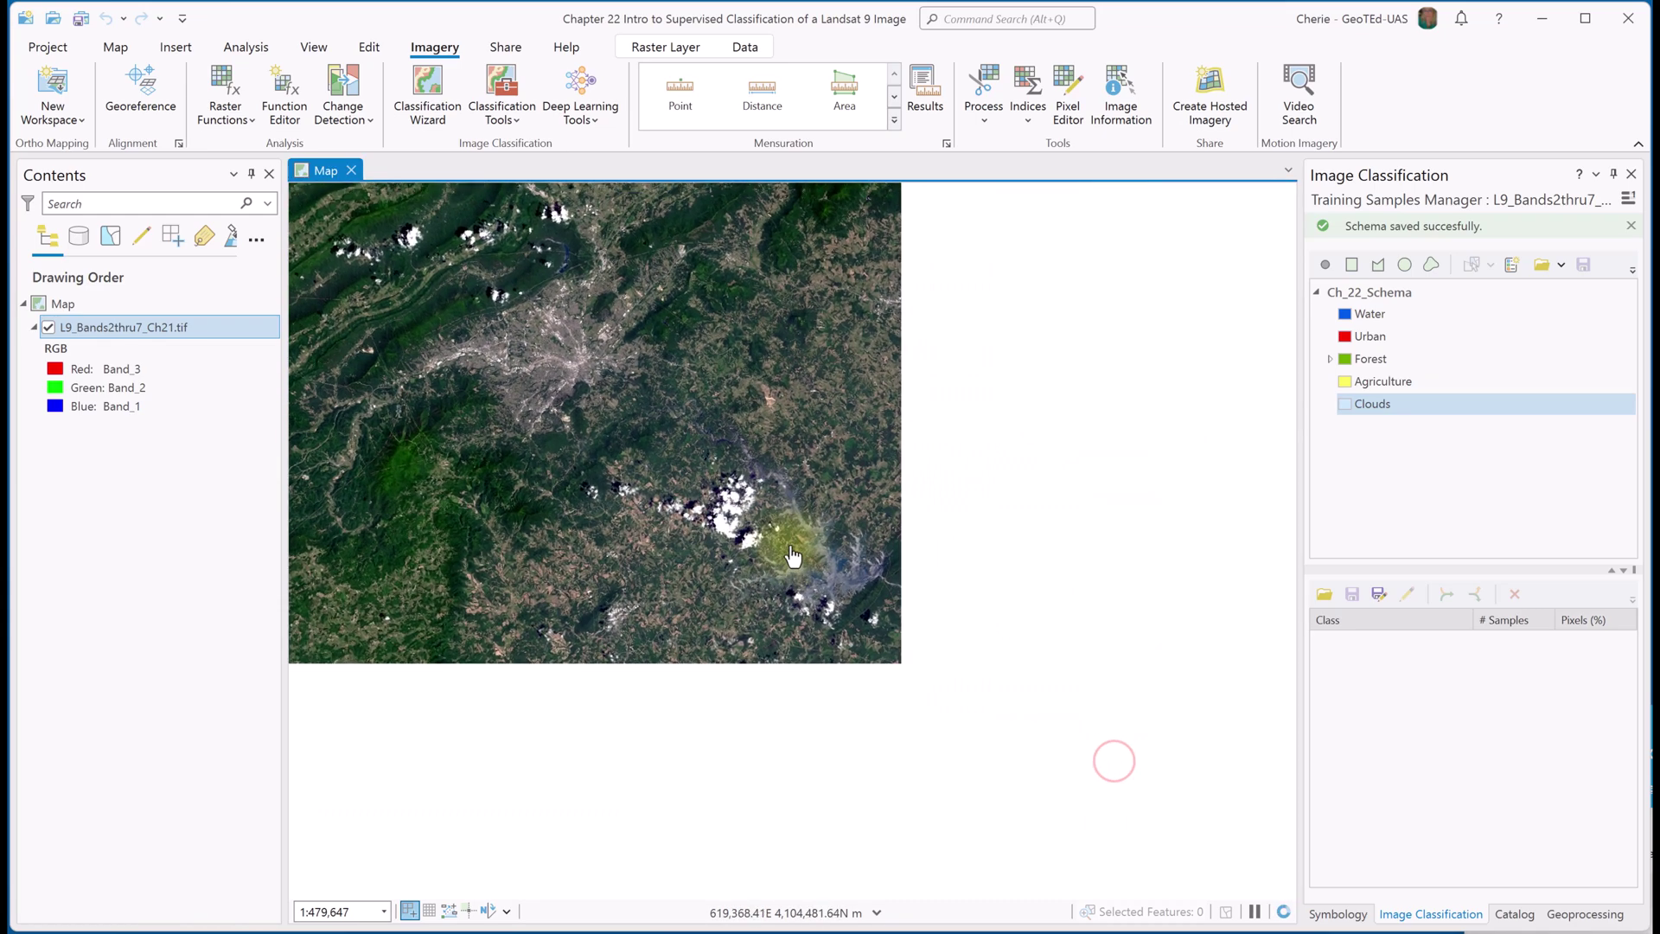
scroll(793, 556, "up", 5)
scroll(839, 621, "up", 3)
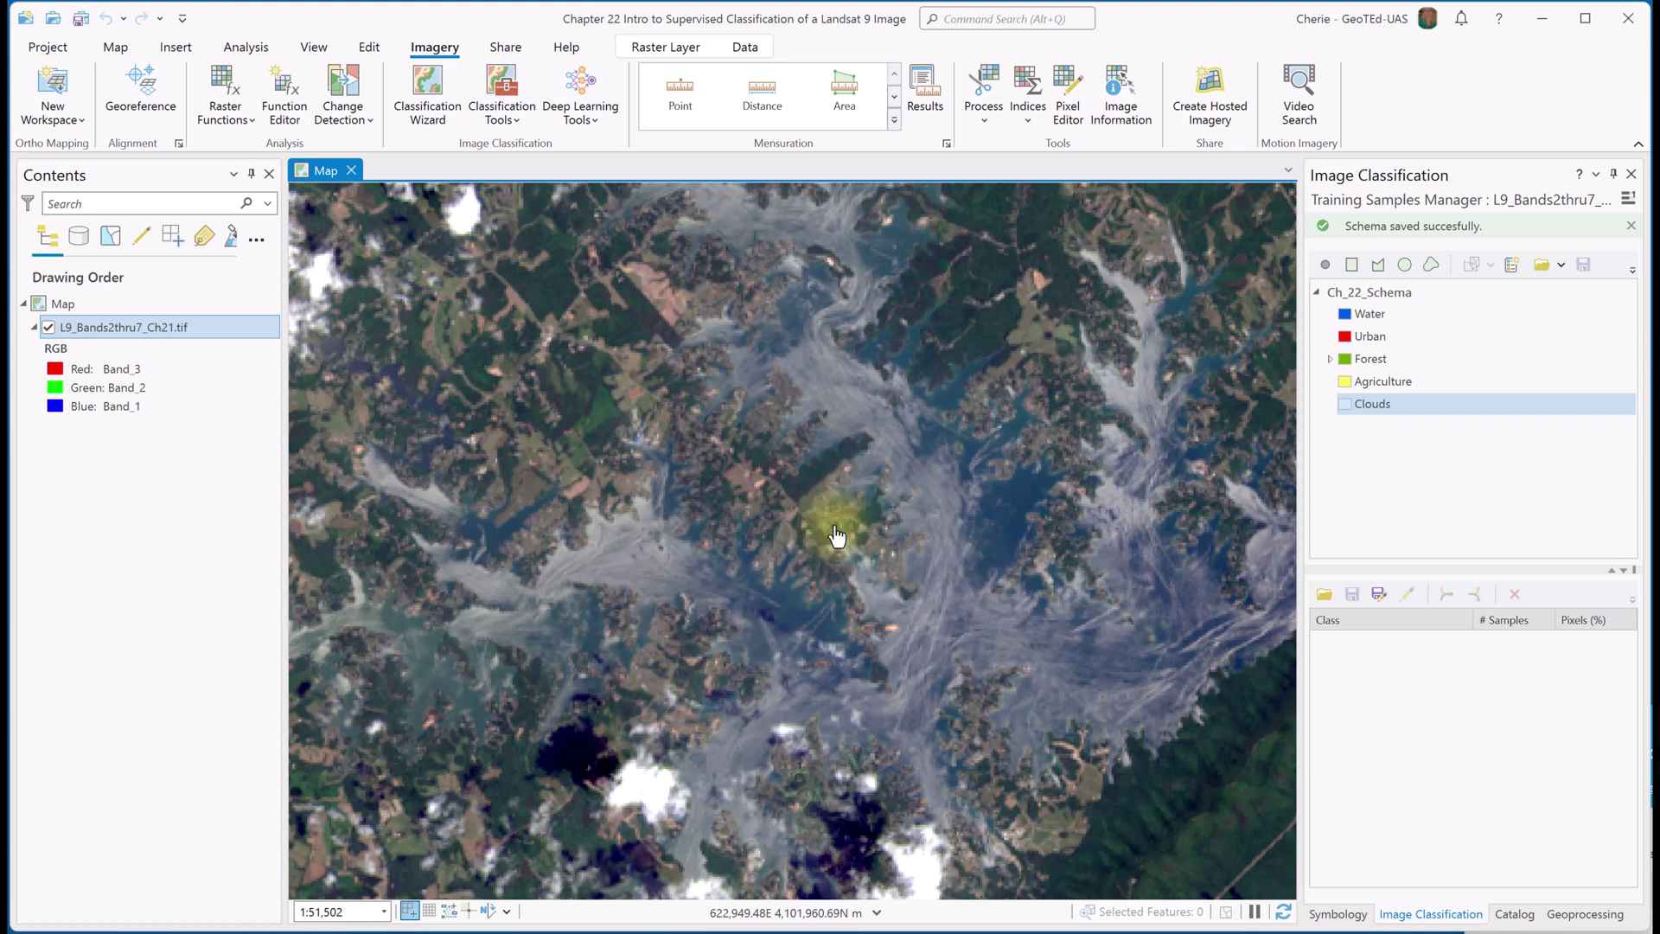
left_click(1375, 313)
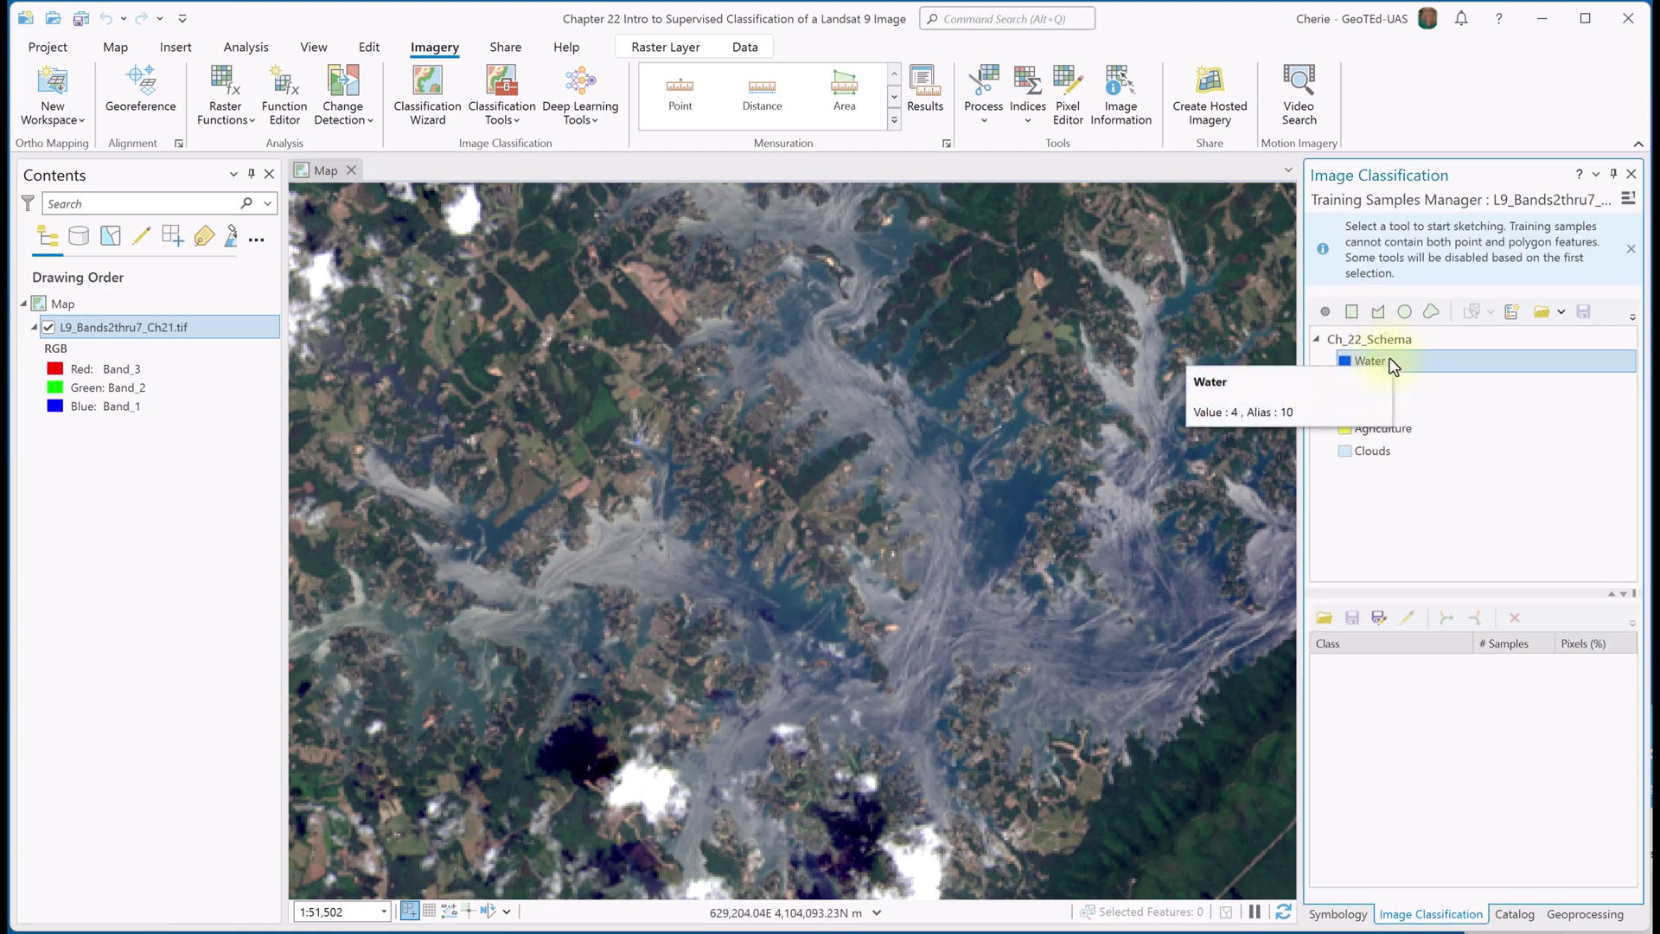
left_click(1407, 314)
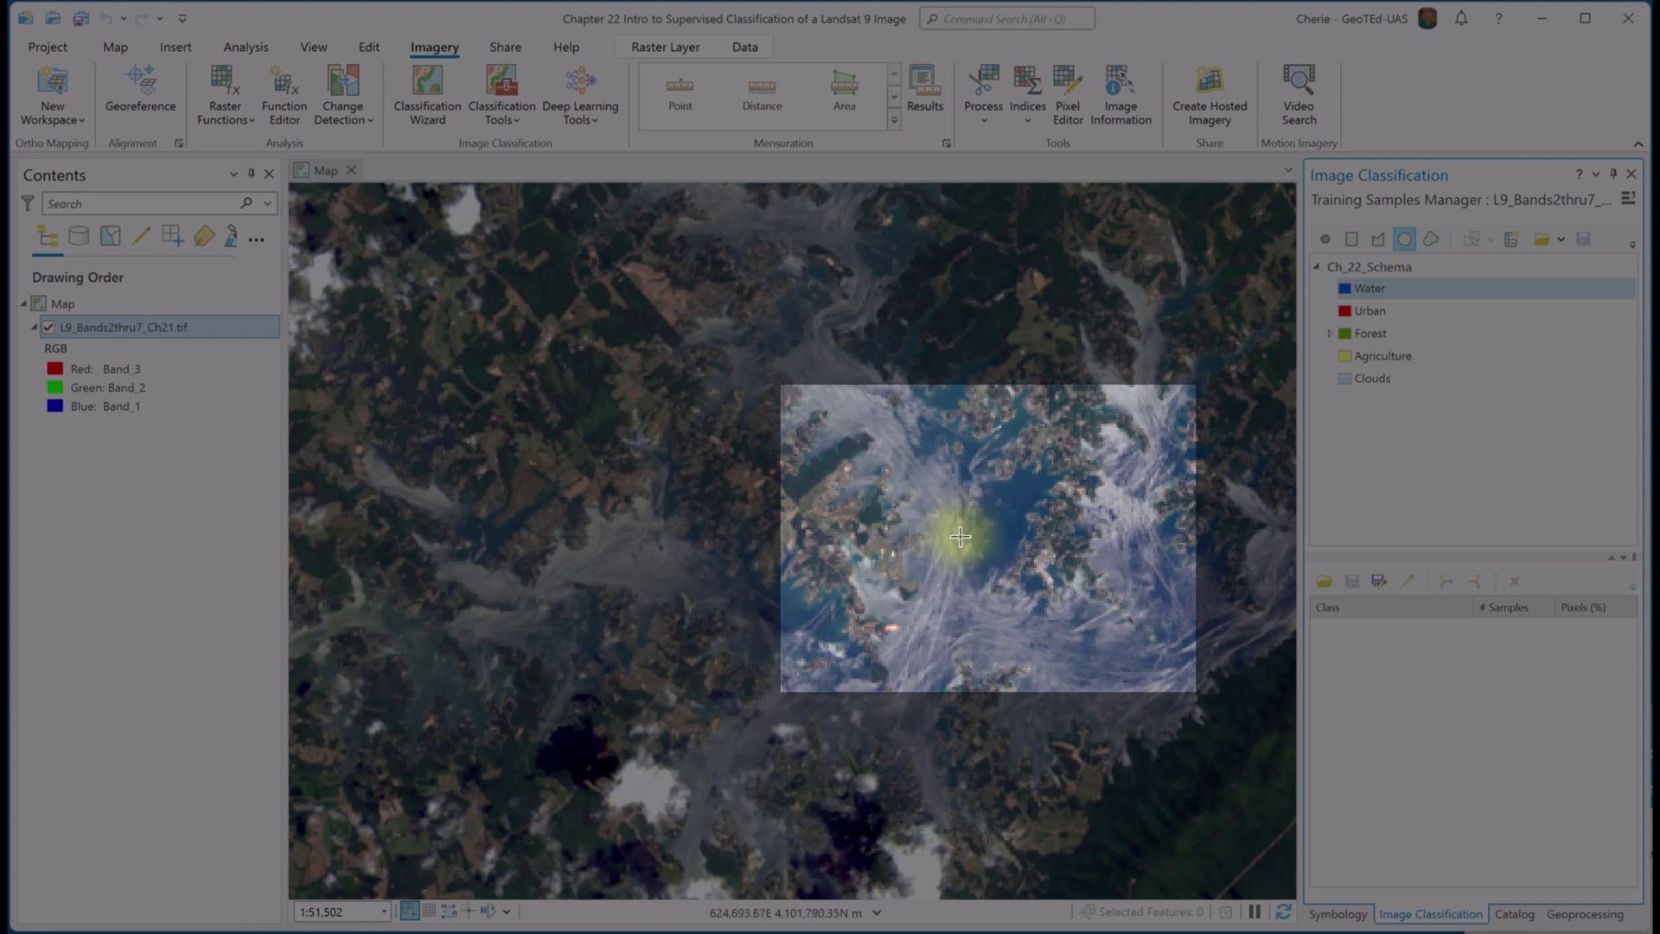
Step: Draw a trial circular Water sample on the lake's central open water and delete it from the training samples
left_click(980, 521)
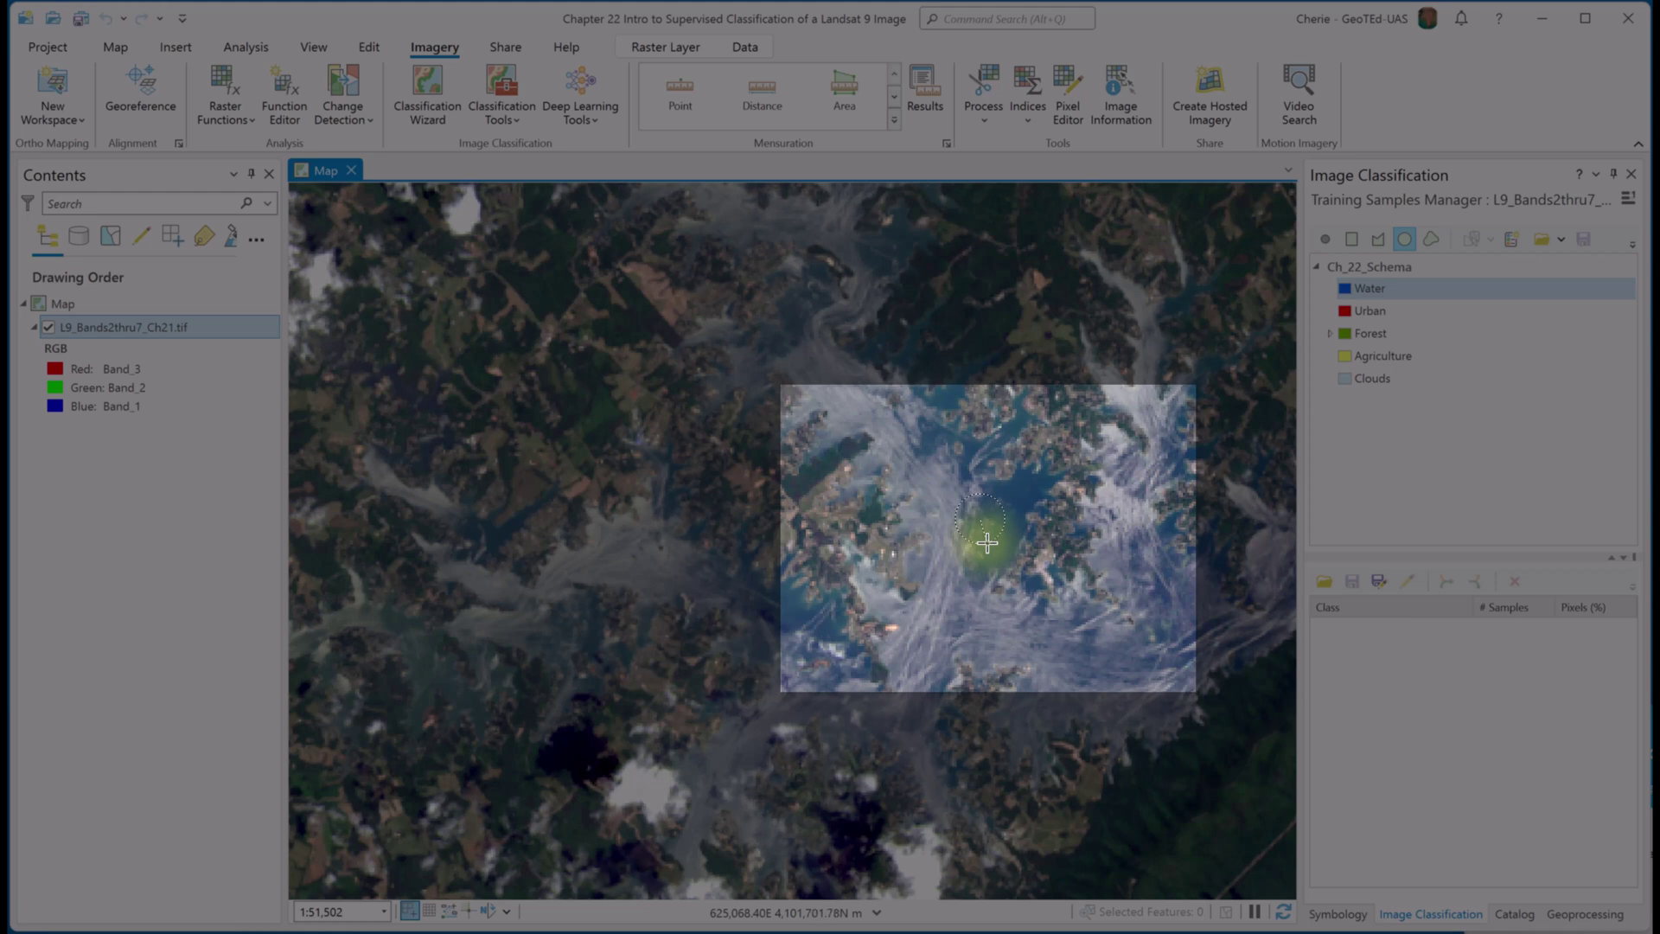
left_click(992, 547)
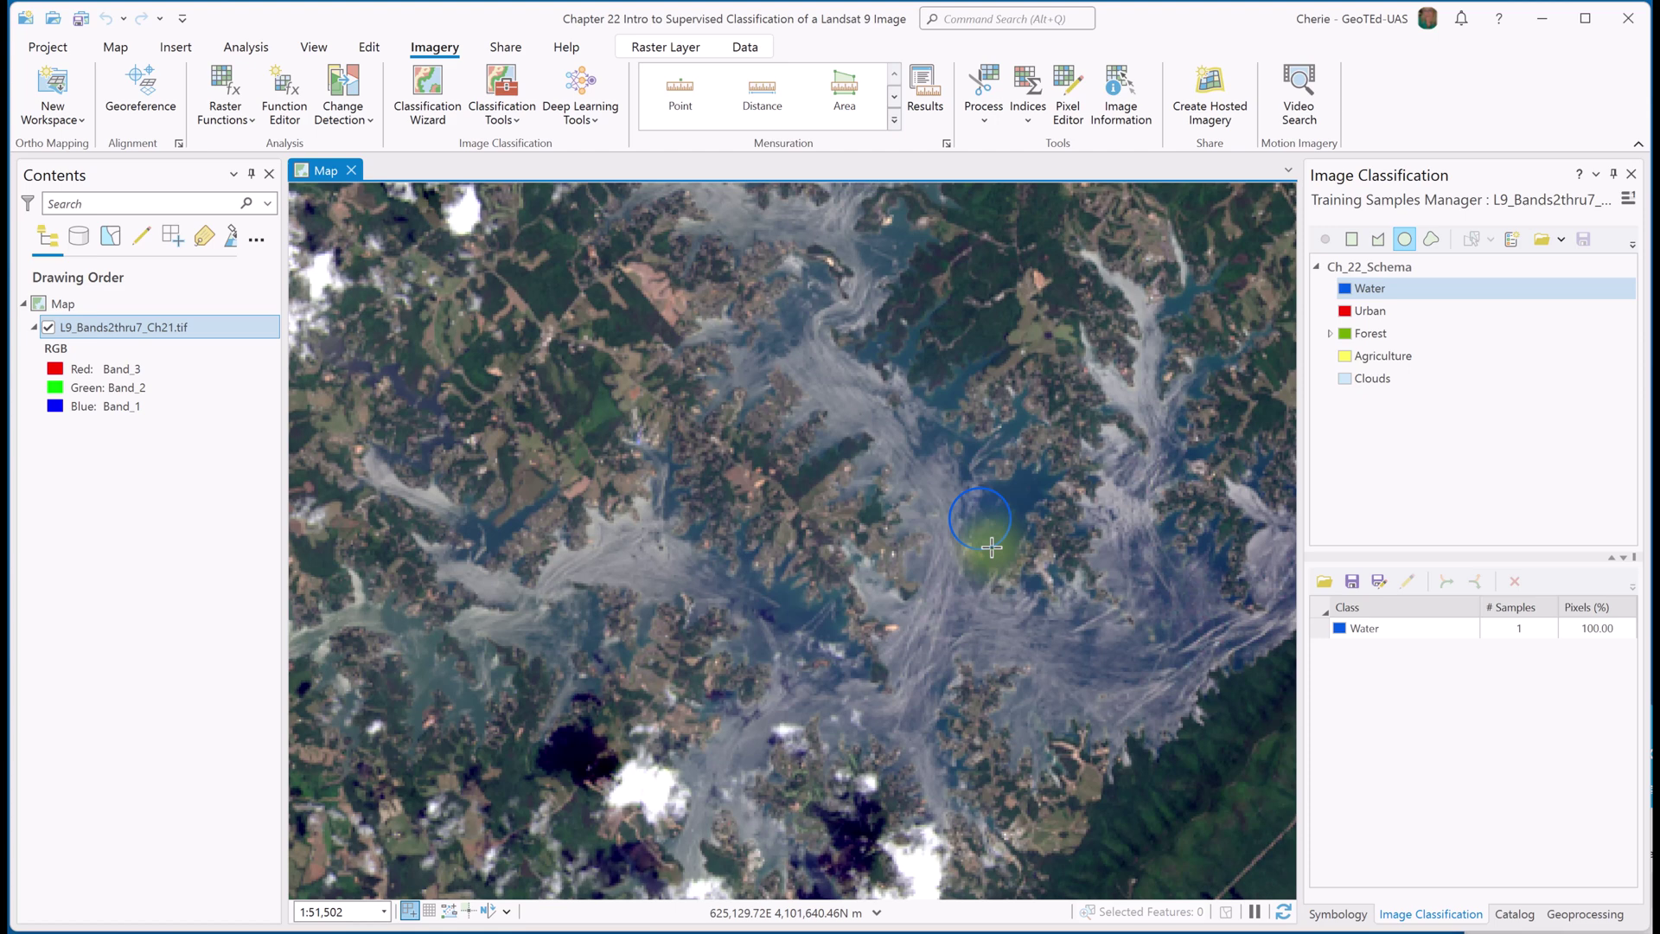
left_click(1324, 630)
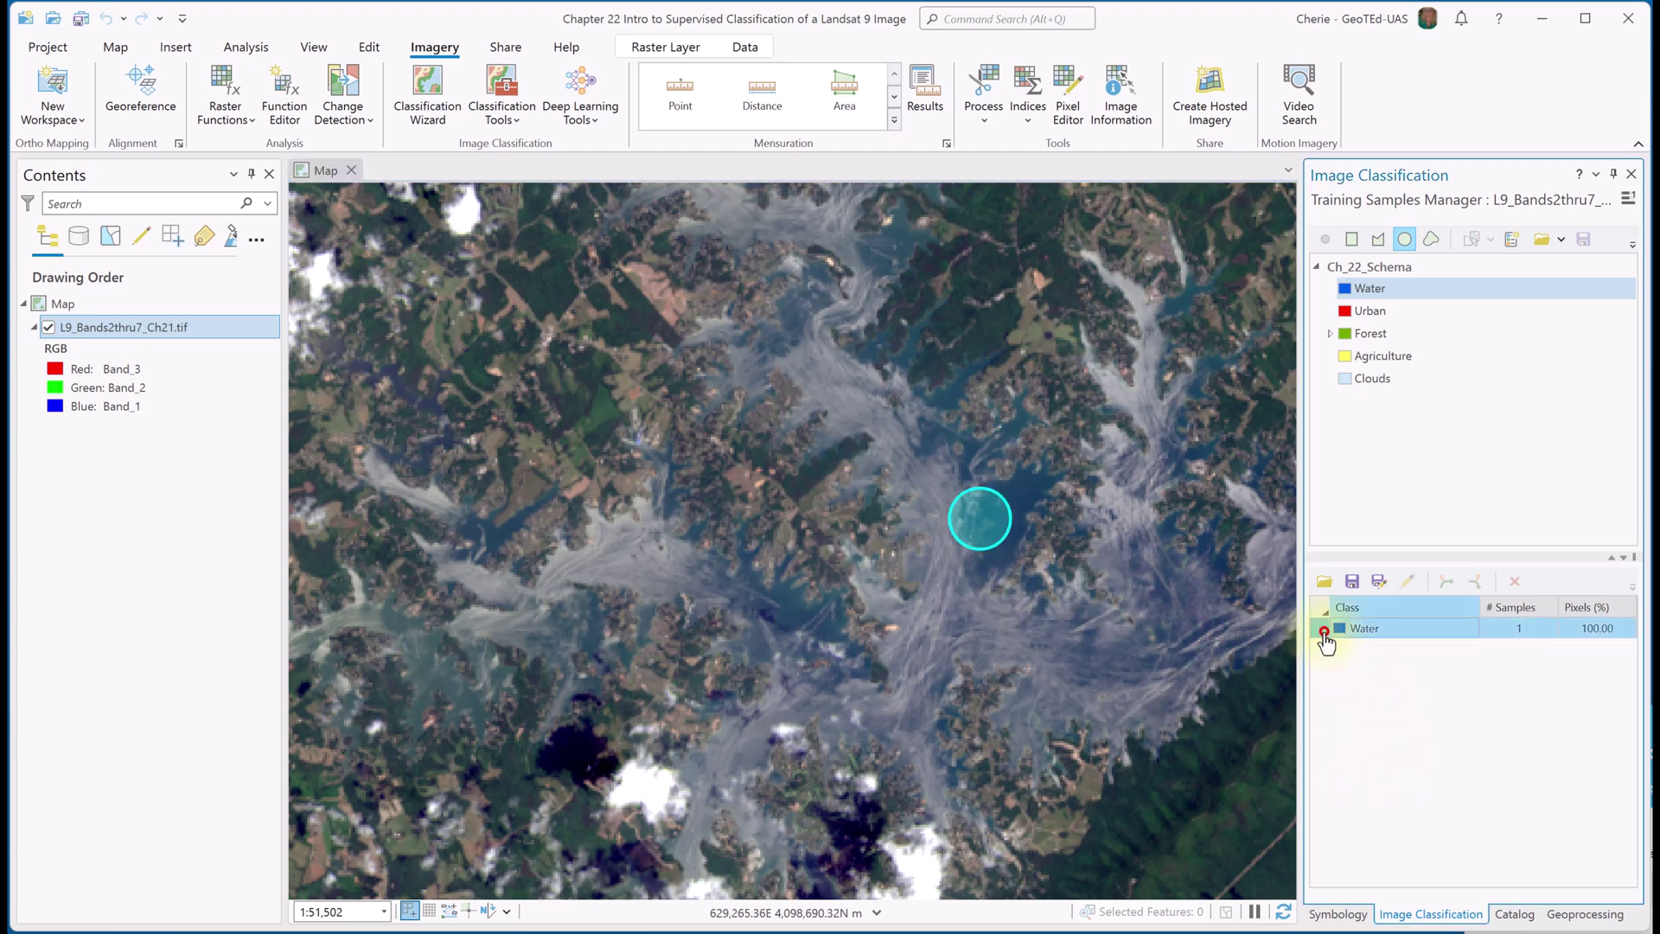
left_click(1513, 581)
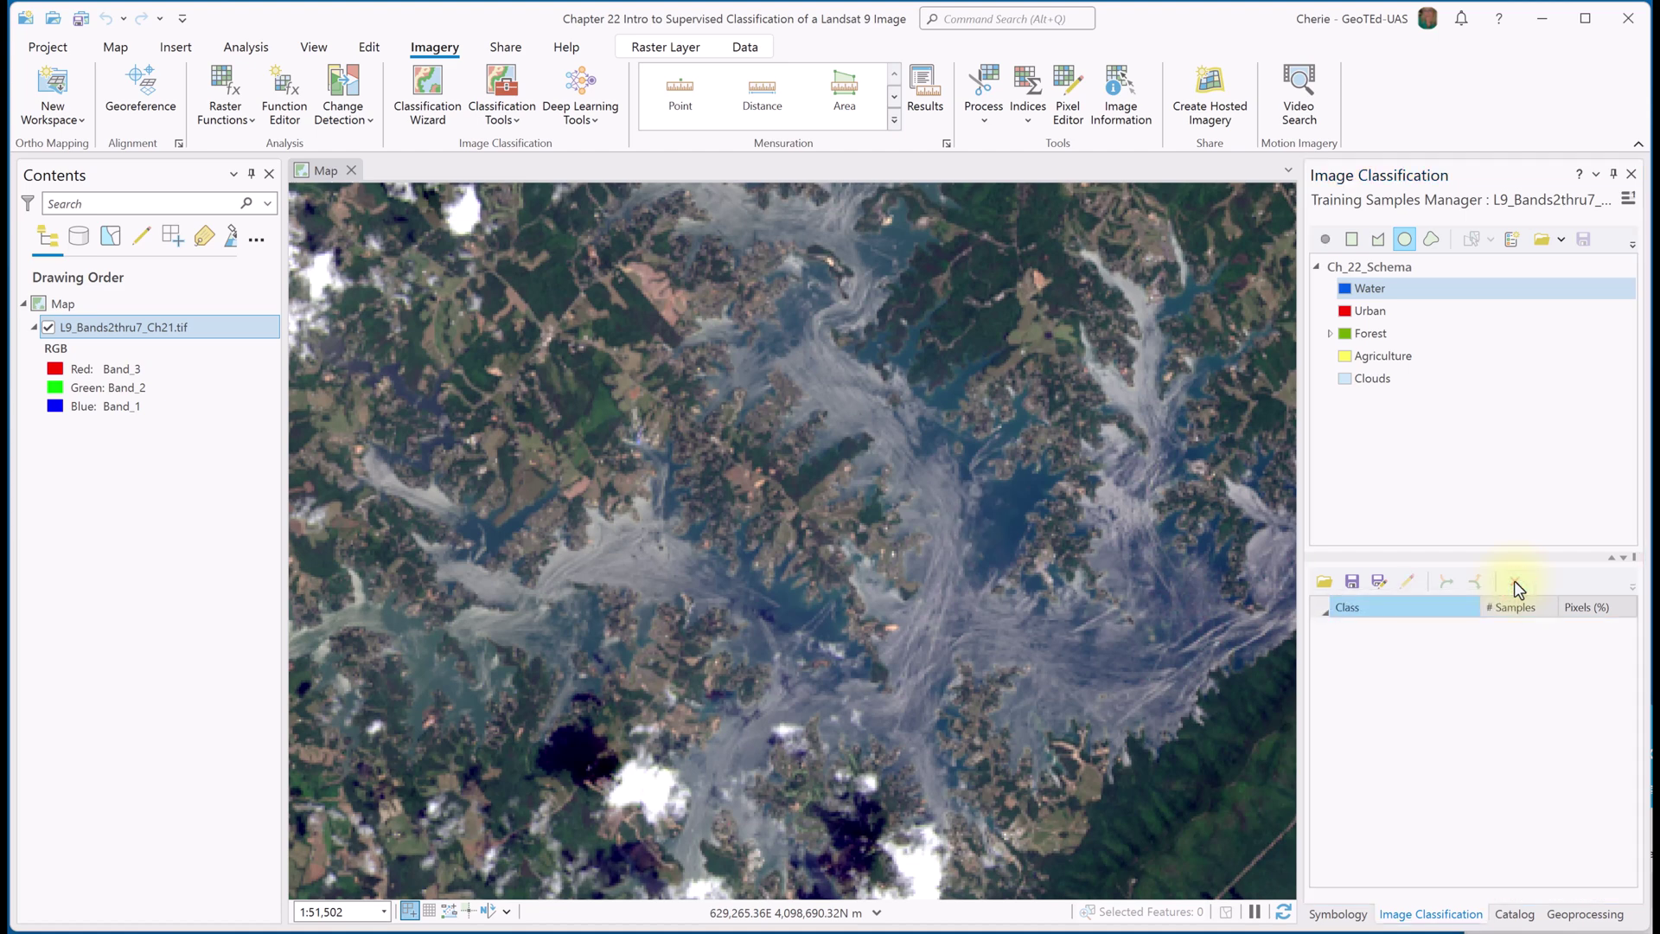
Step: Draw three circular Water training samples: one on the lake's central open water and two in its eastern basin
left_click(970, 530)
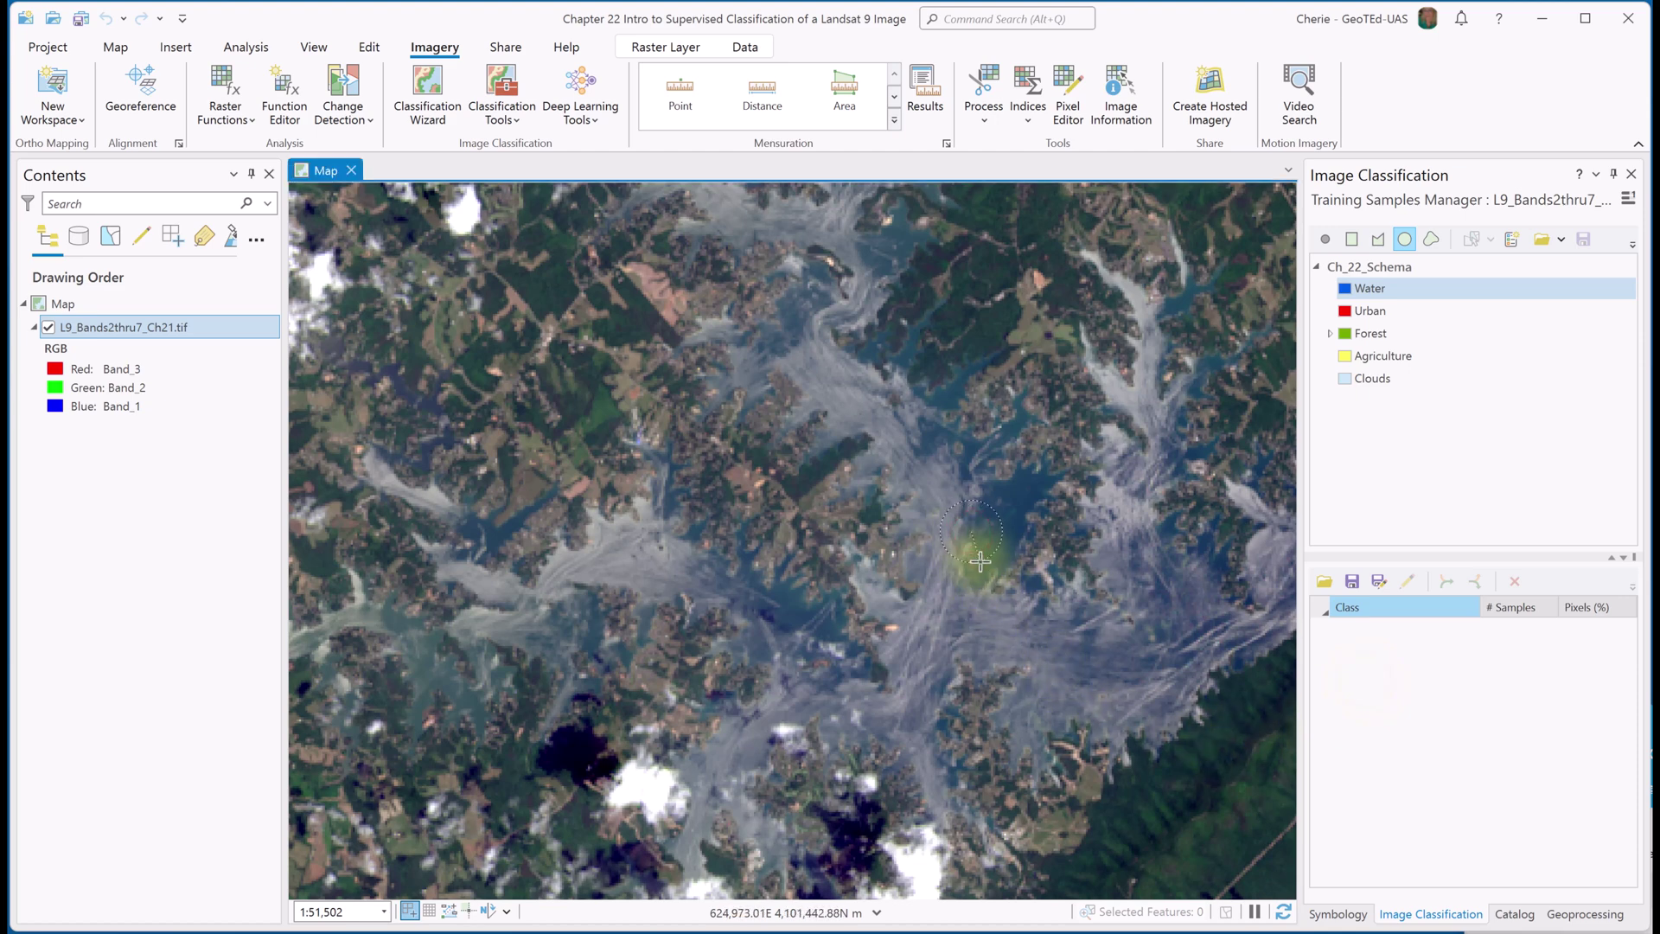
left_click(980, 561)
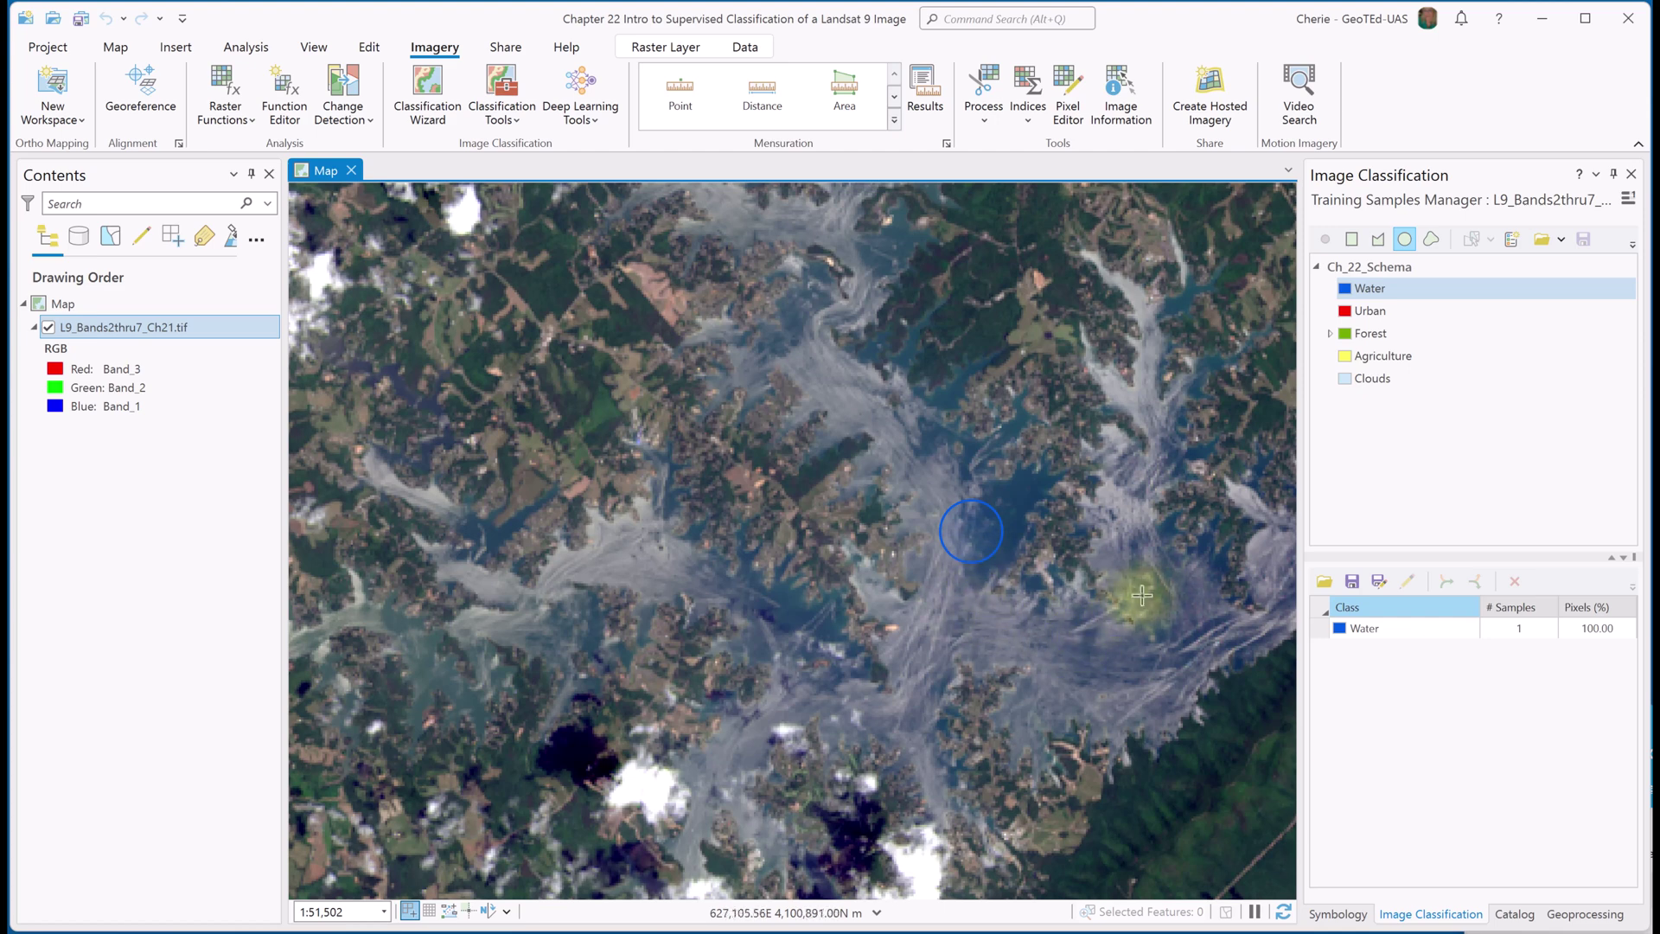
left_click(1170, 576)
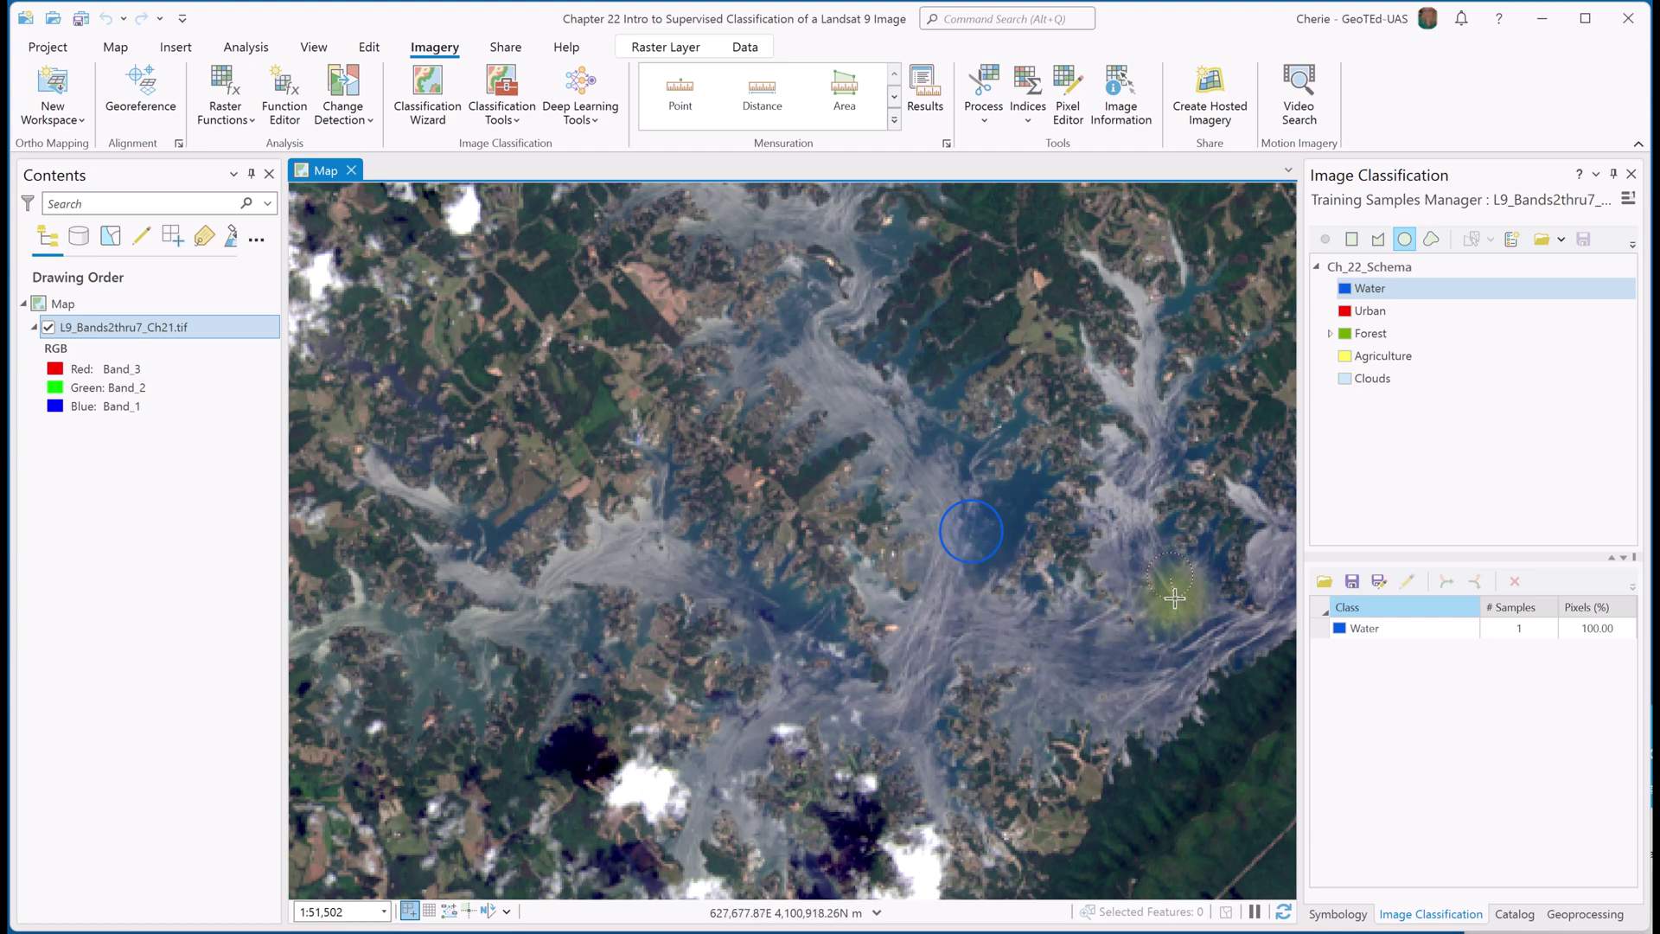
left_click(1175, 595)
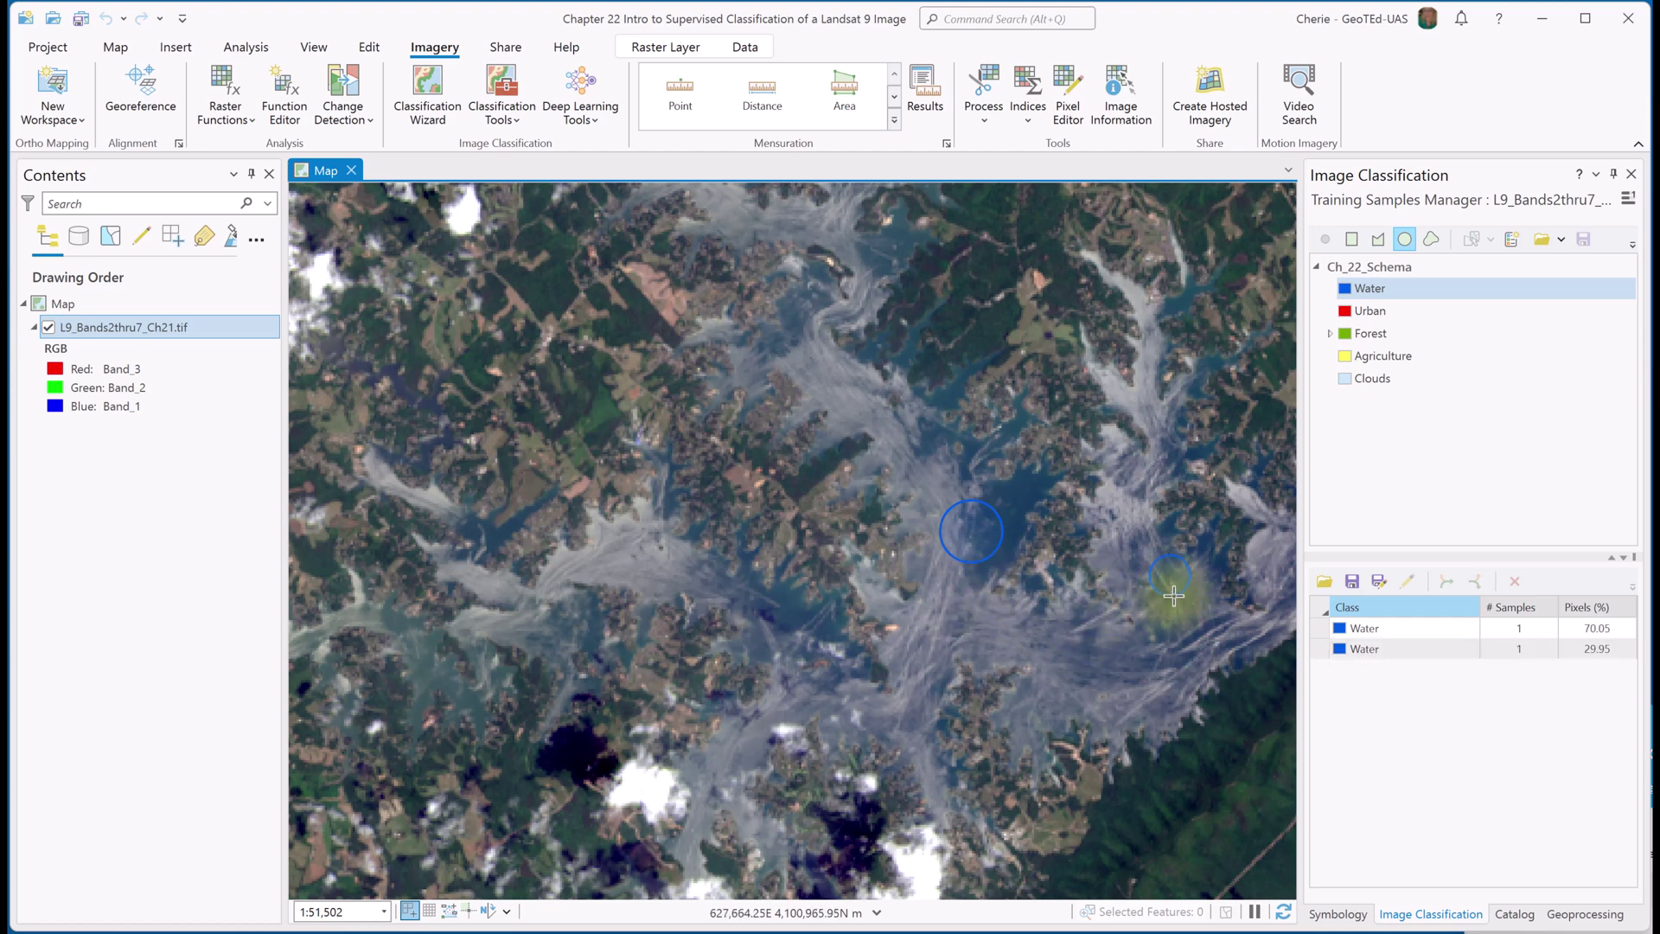
left_click(1124, 653)
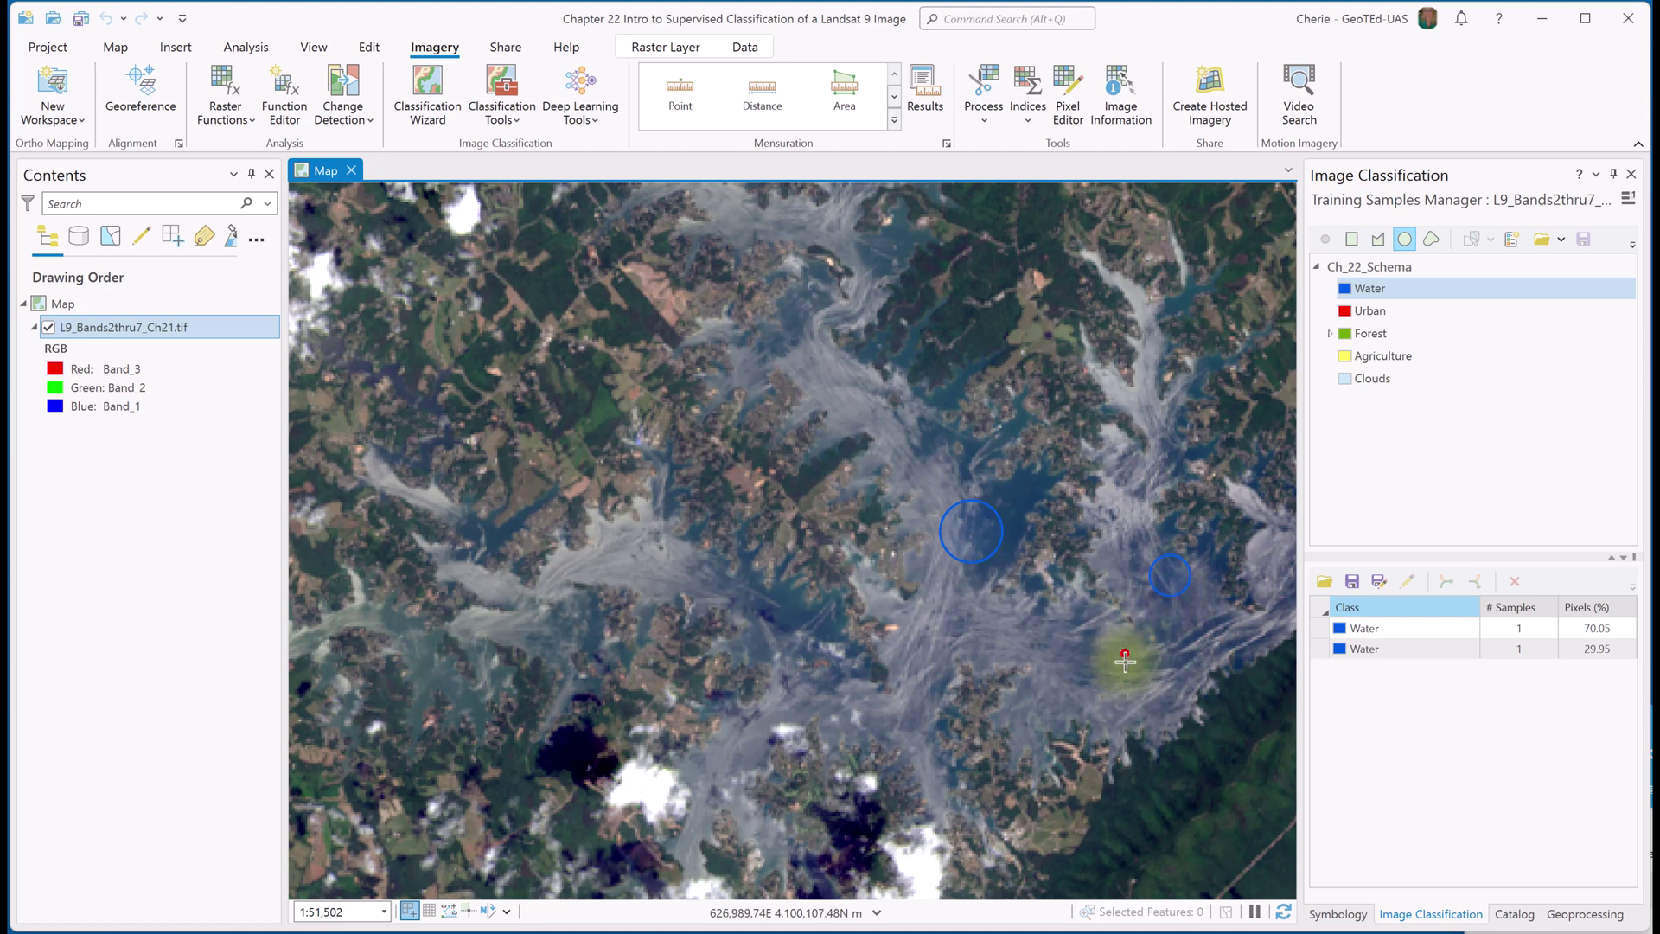
left_click(1130, 677)
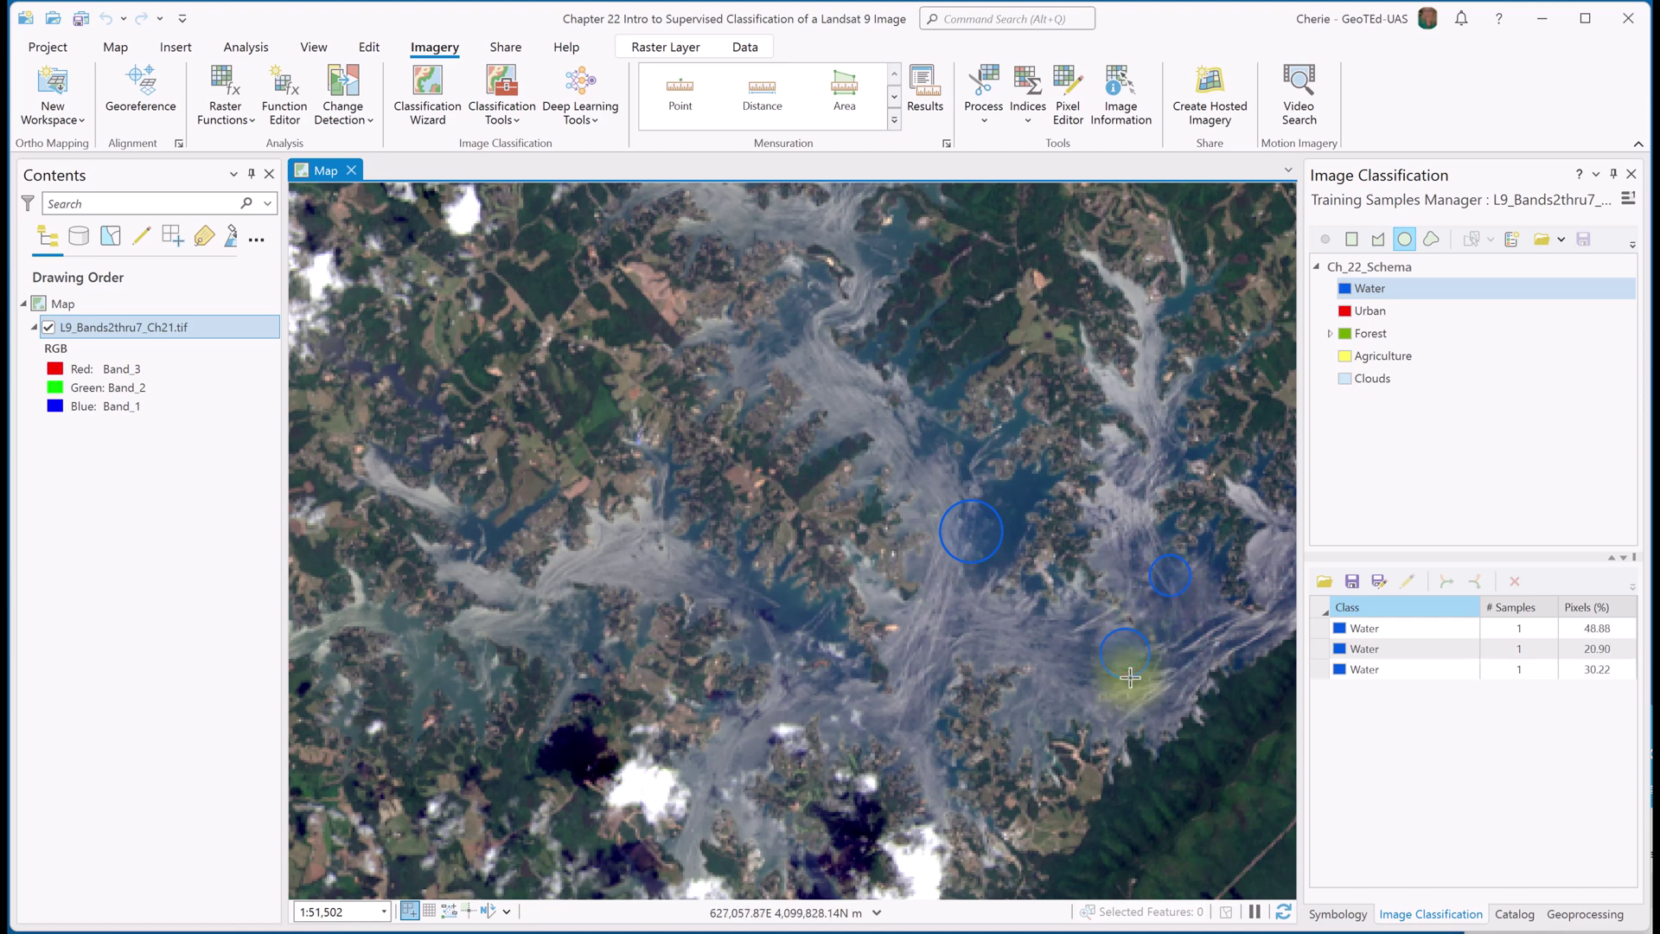
Step: Draw a freeform polygon Water training sample along the bend of the lake's narrow northeastern arm
left_click(1380, 240)
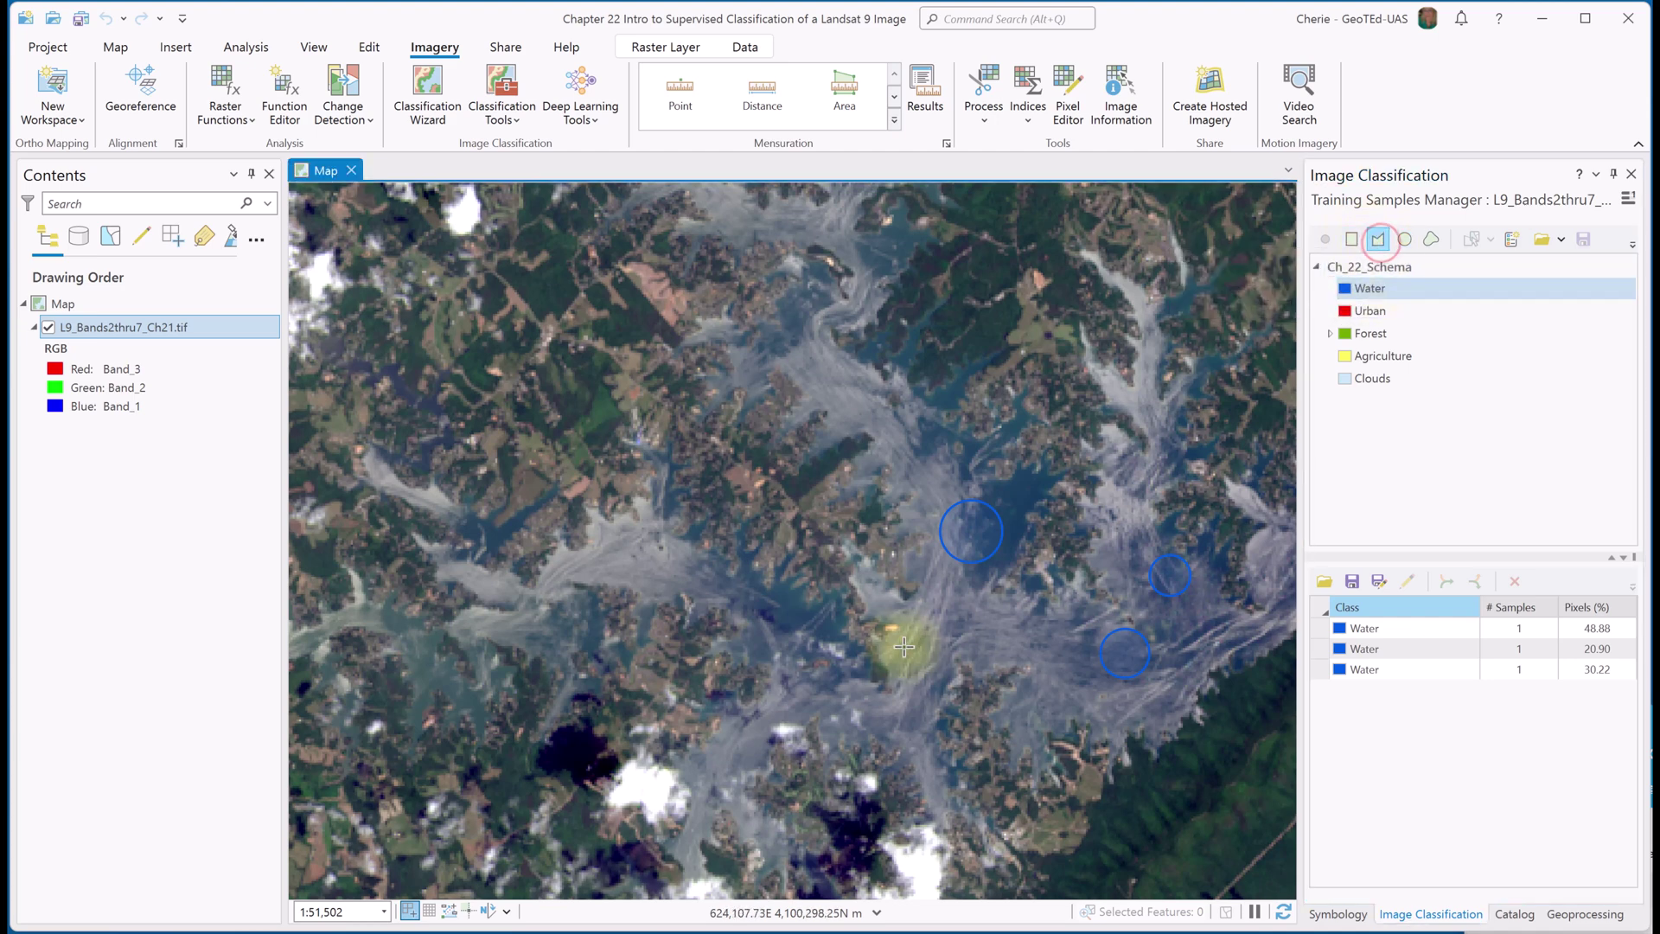
left_click(1152, 397)
left_click(1139, 413)
left_click(1154, 429)
left_click(1158, 445)
left_click(1142, 460)
left_click(1129, 470)
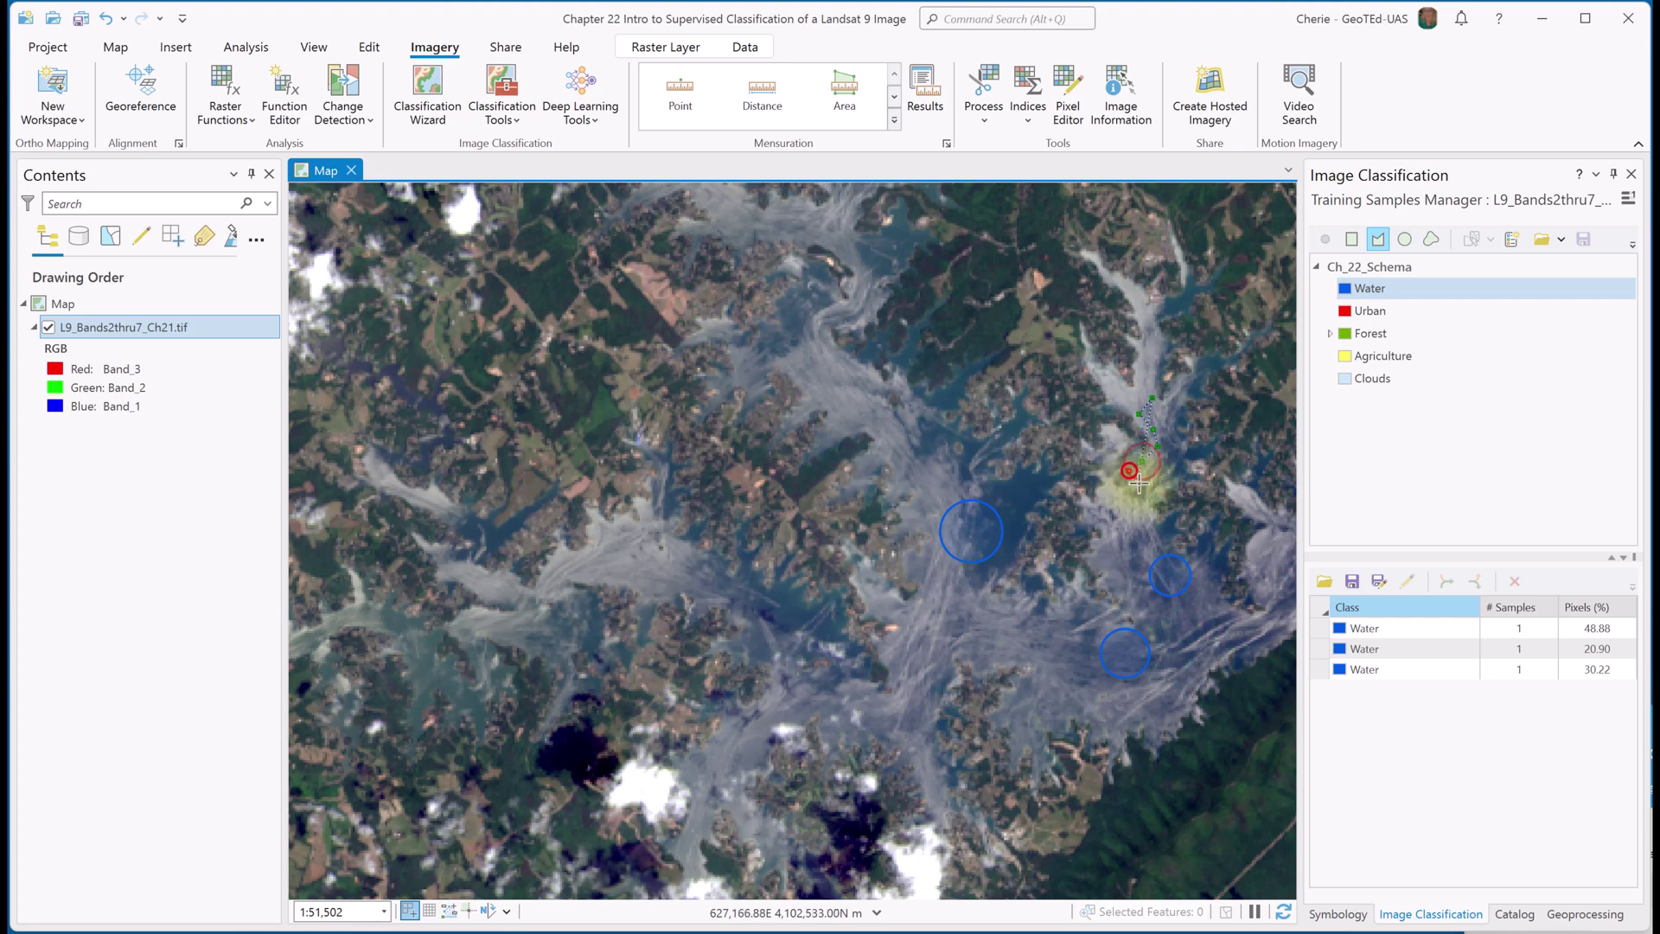
left_click(1142, 484)
left_click(1160, 480)
left_click(1178, 468)
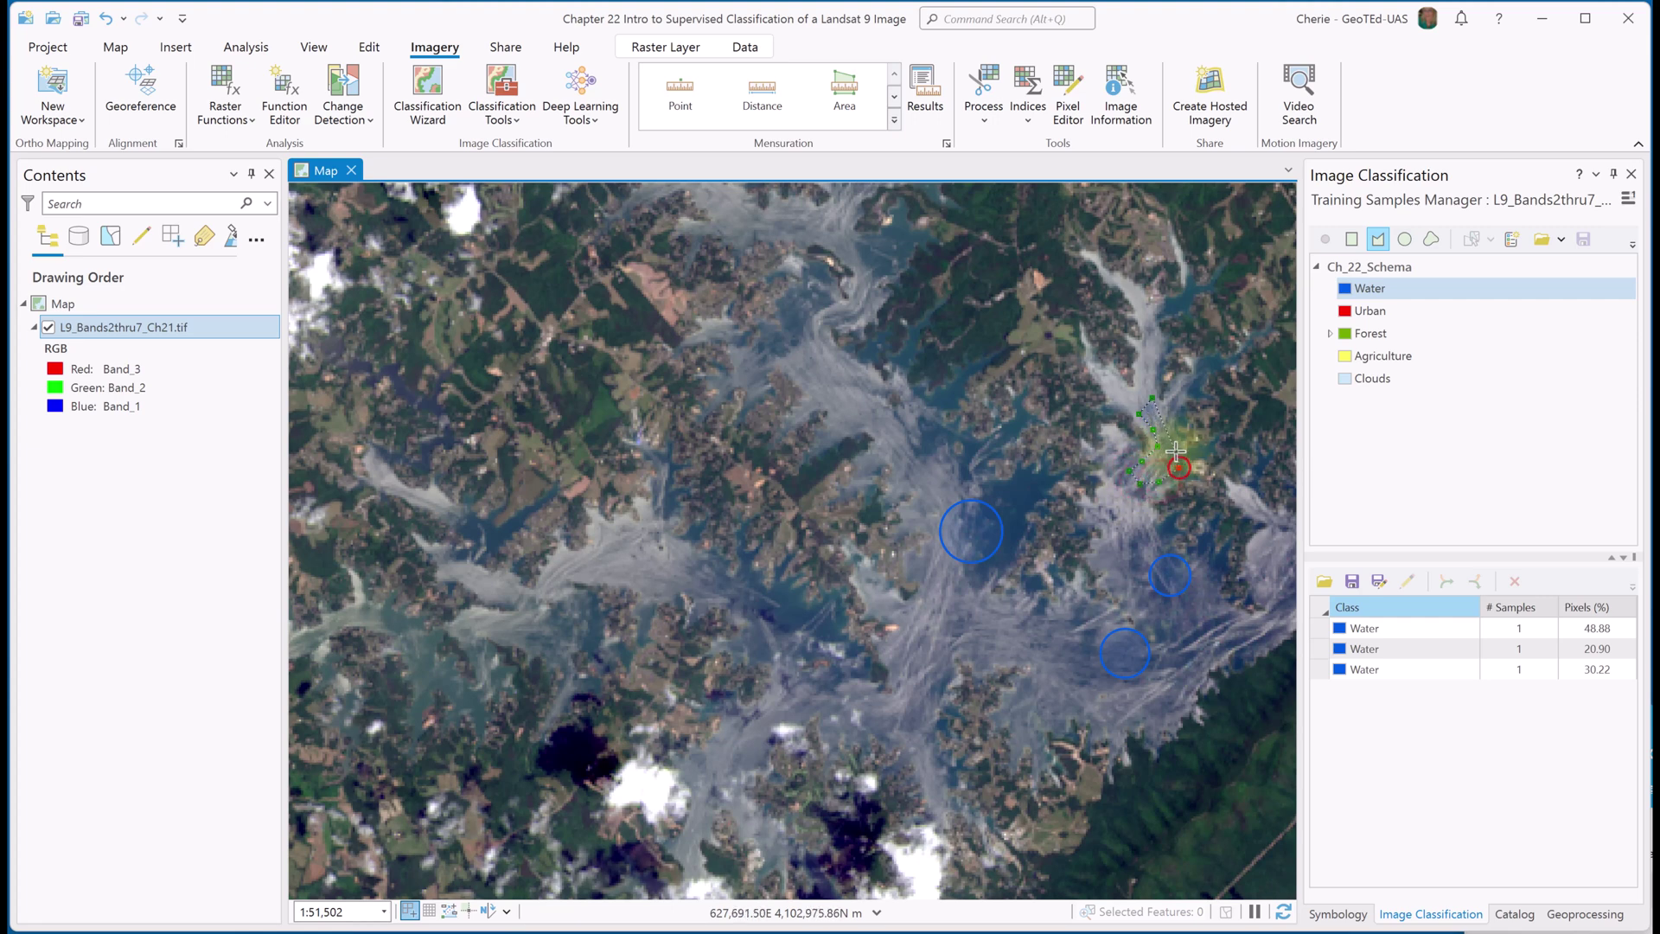
left_click(1182, 452)
left_click(1179, 438)
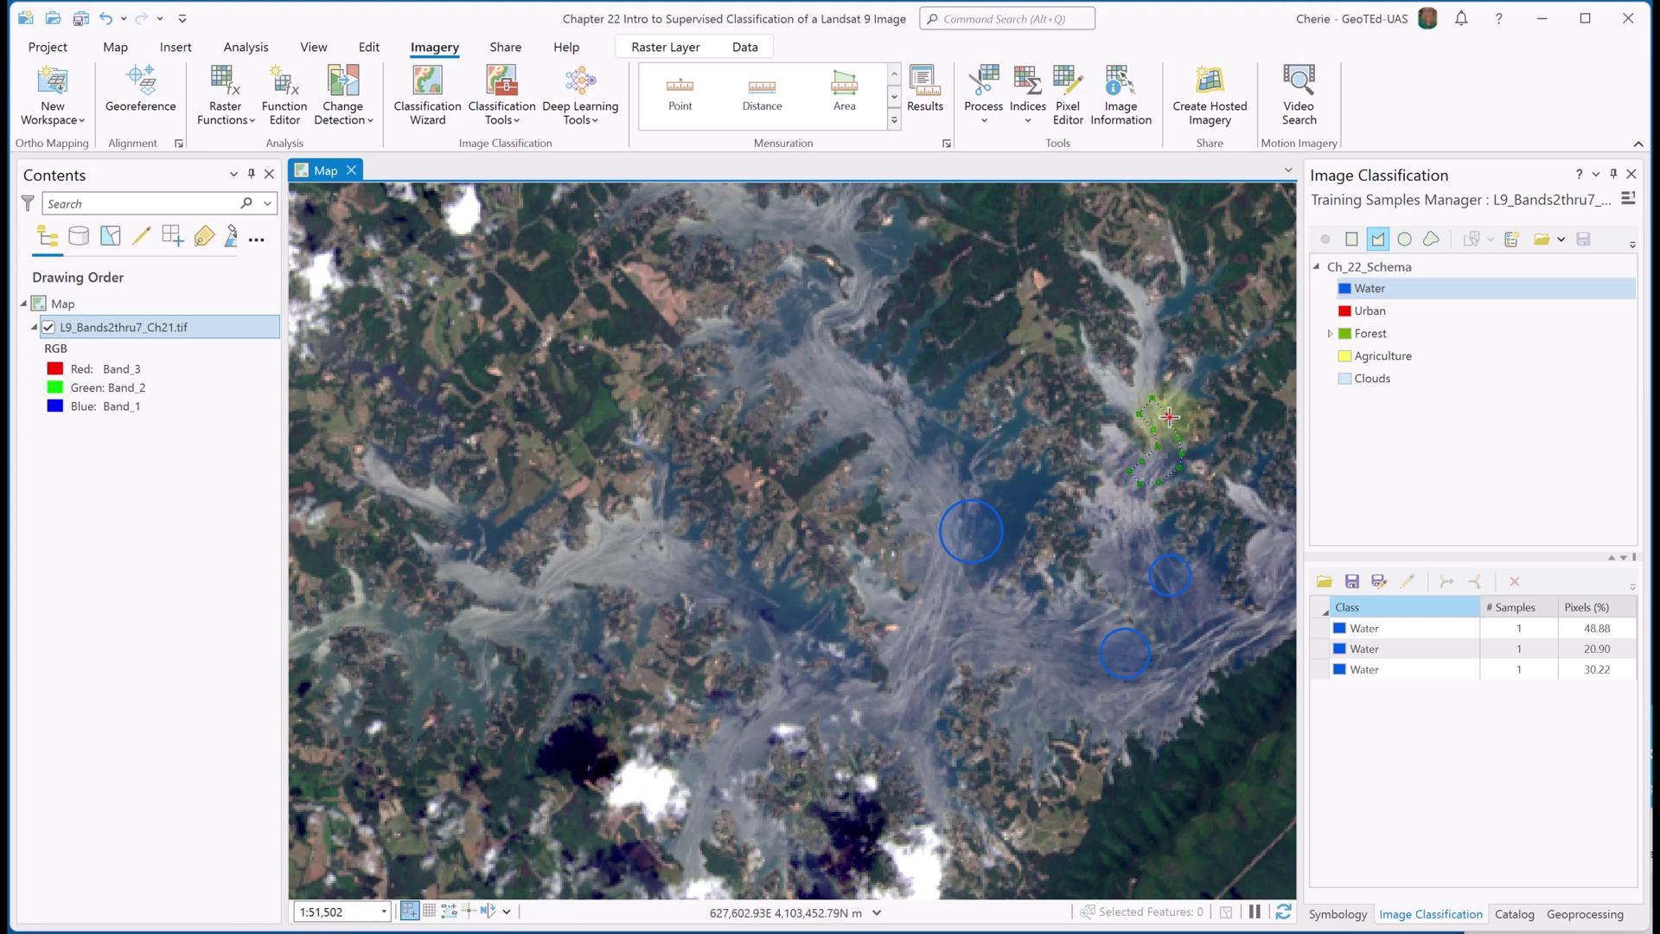
double_click(1160, 410)
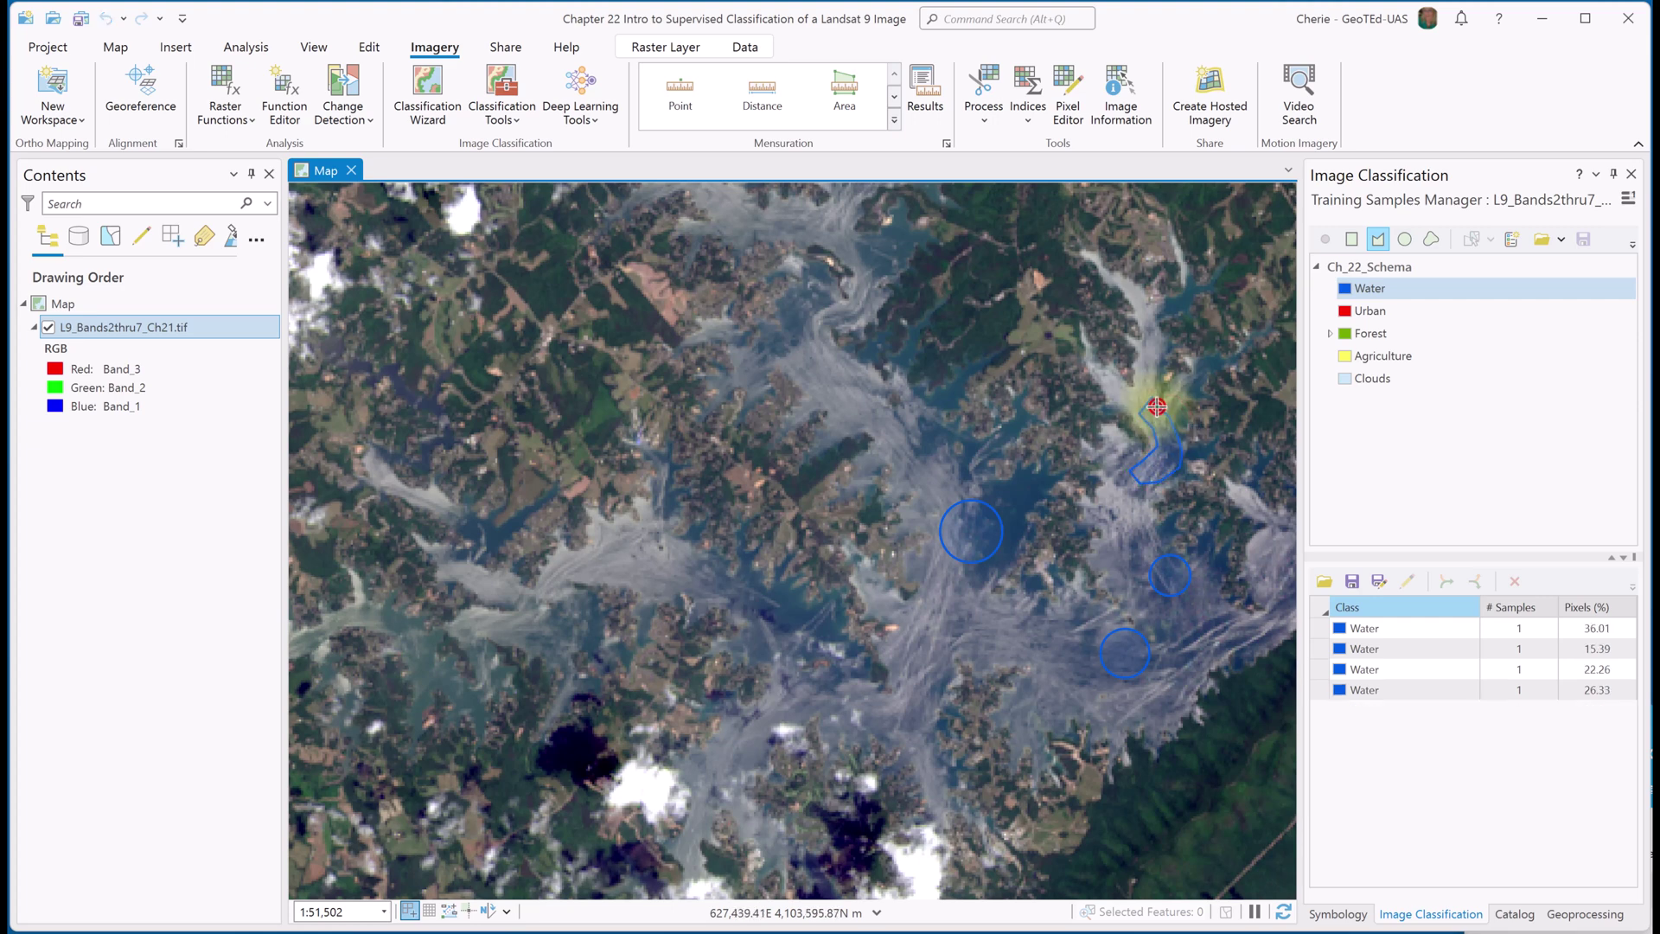
Step: Add four circular Water training samples: two in the lake's western arm, one near its southeastern shore and one in its northern arm
left_click(1407, 239)
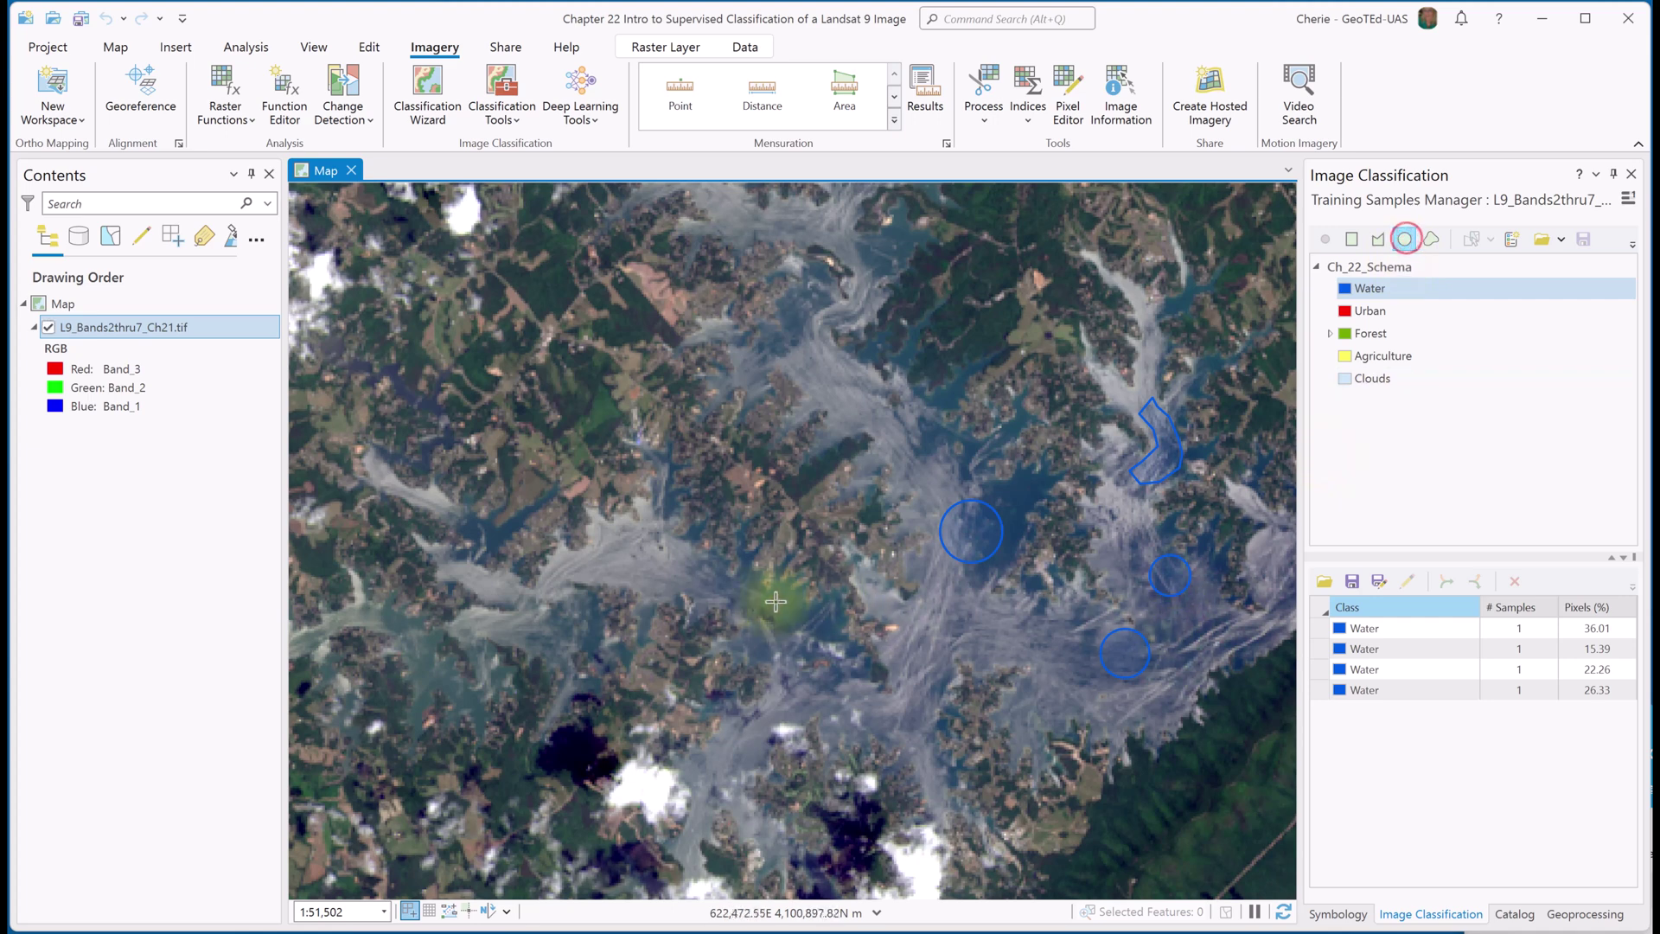
left_click(634, 550)
left_click(650, 572)
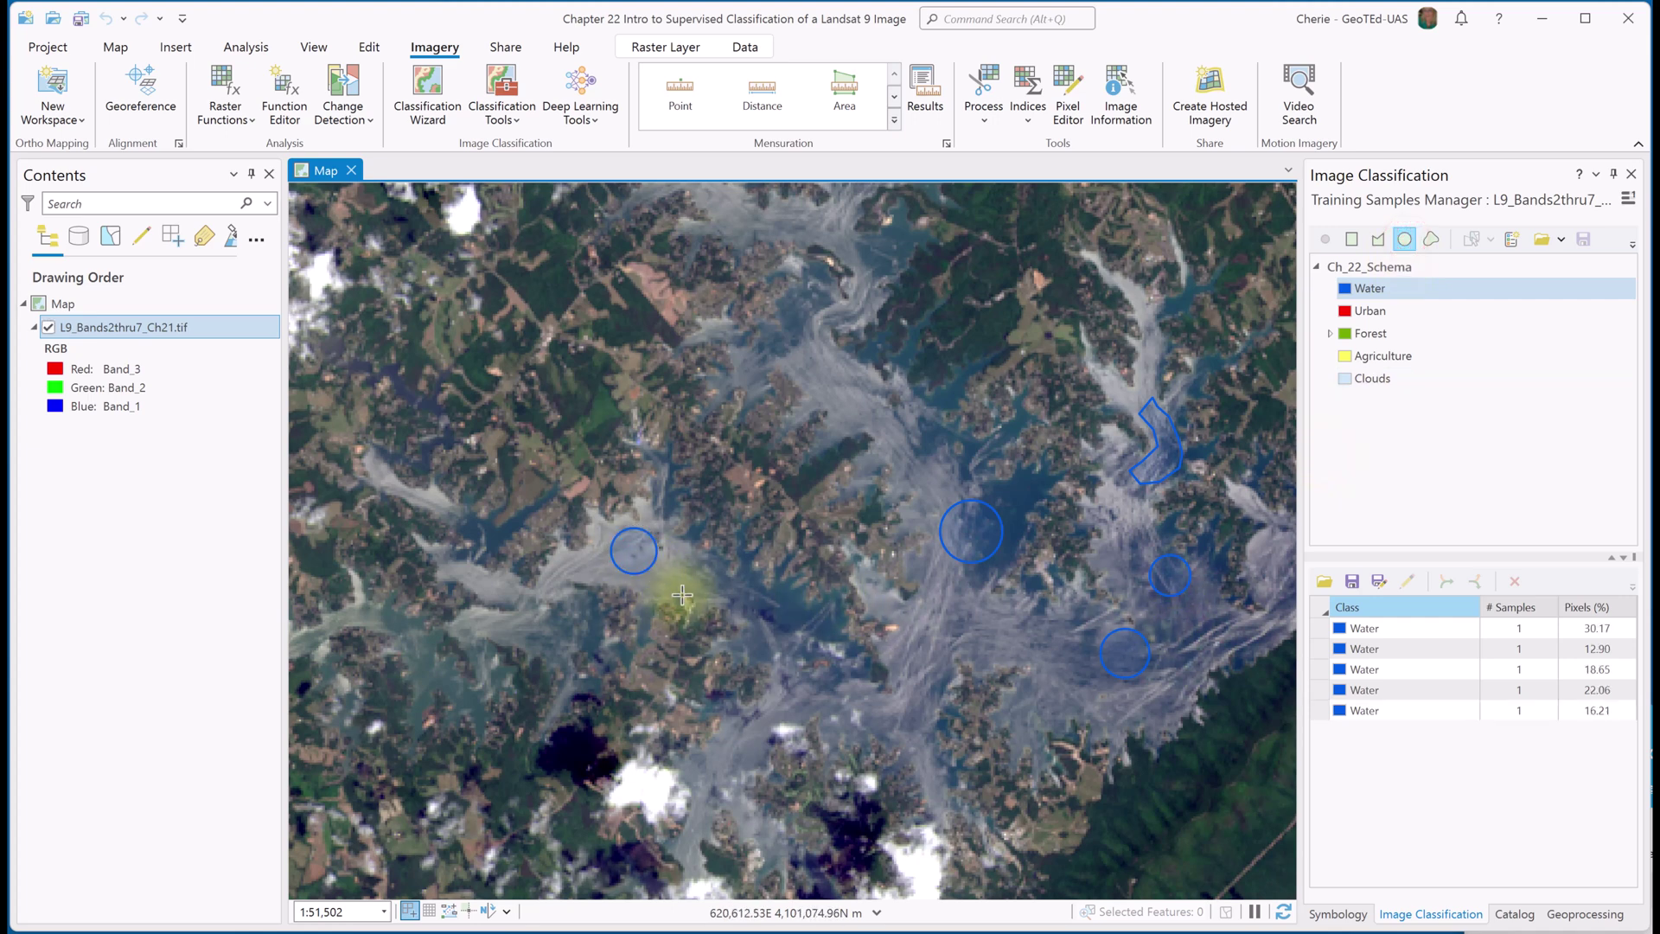
left_click(780, 621)
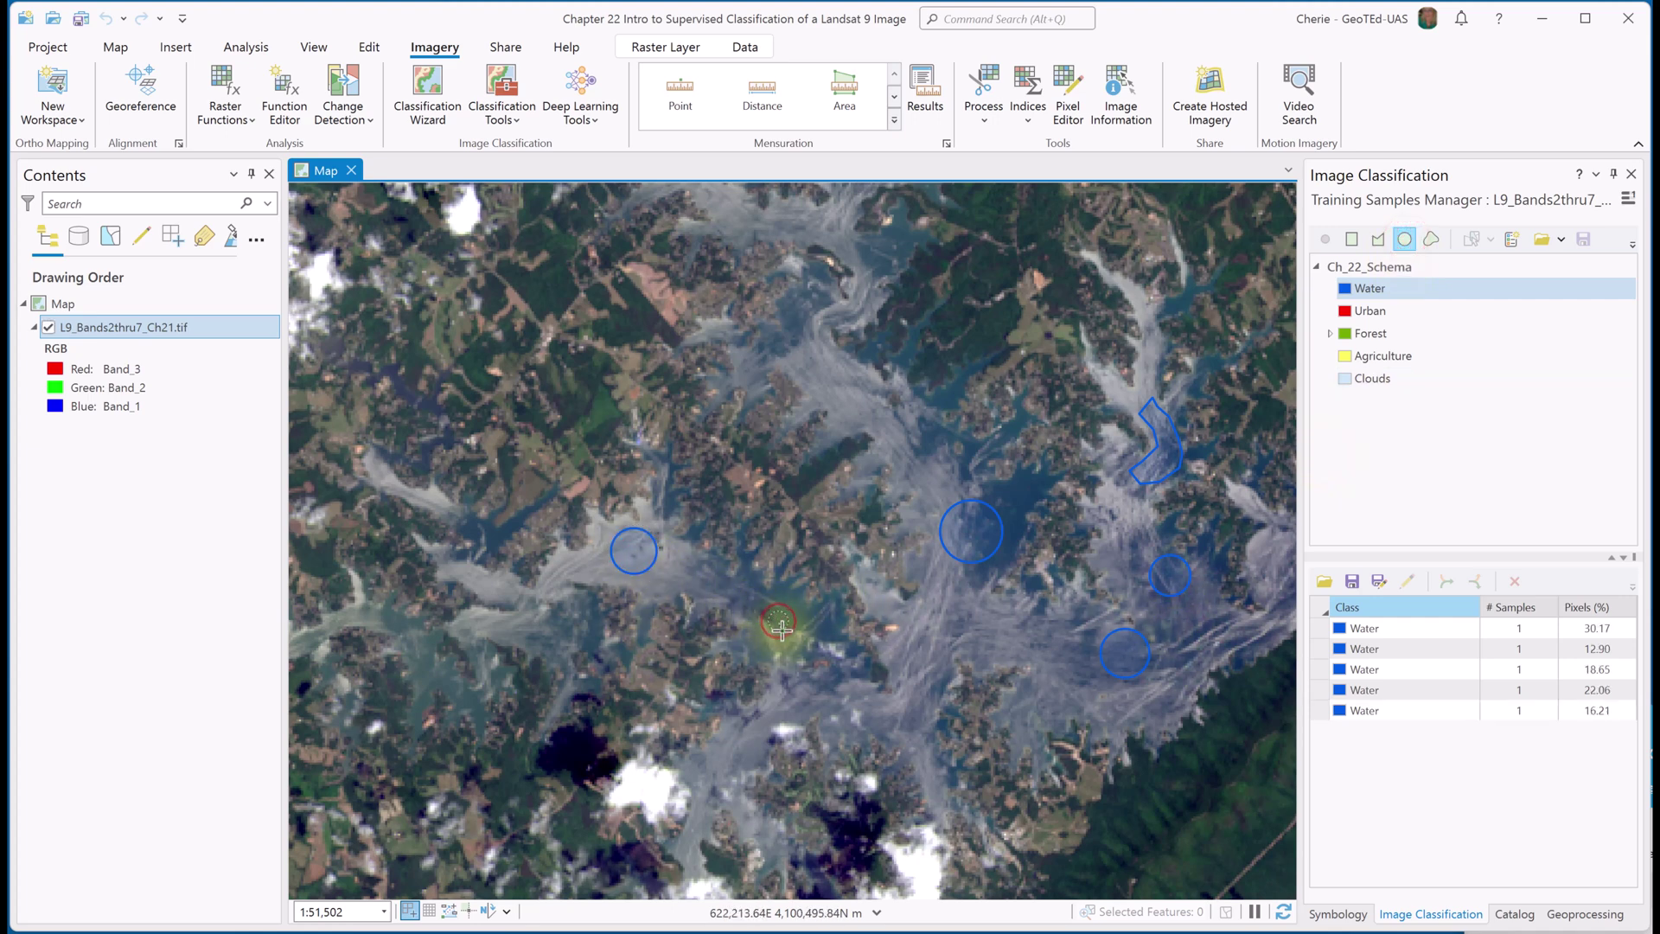
left_click(787, 642)
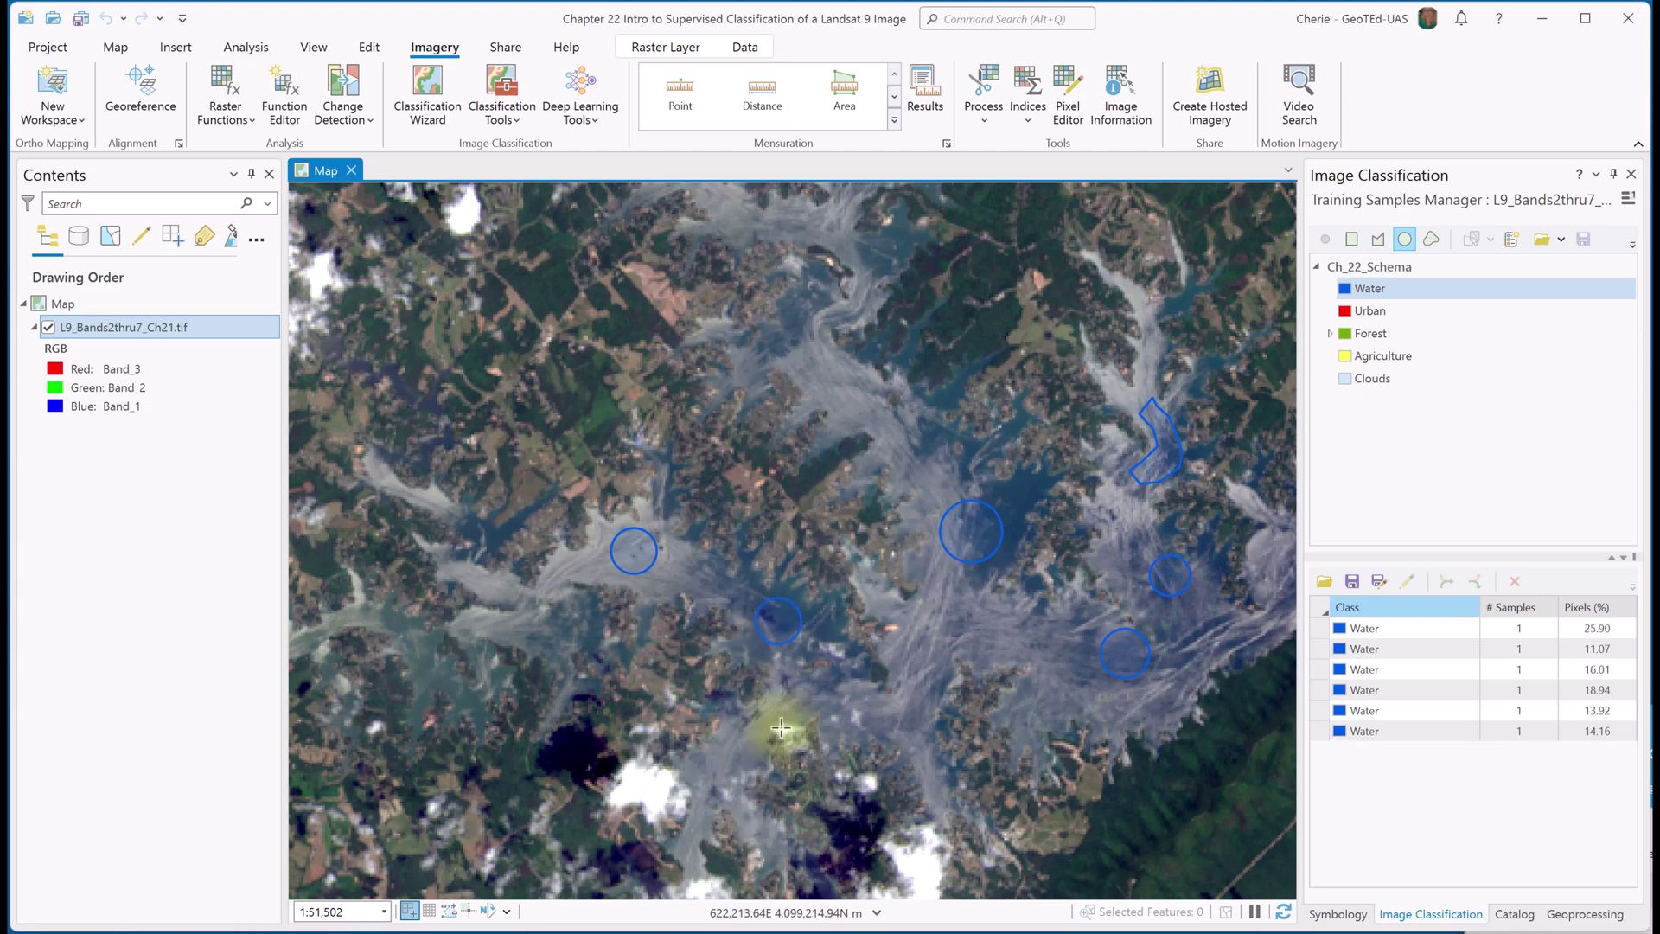
left_click(1071, 686)
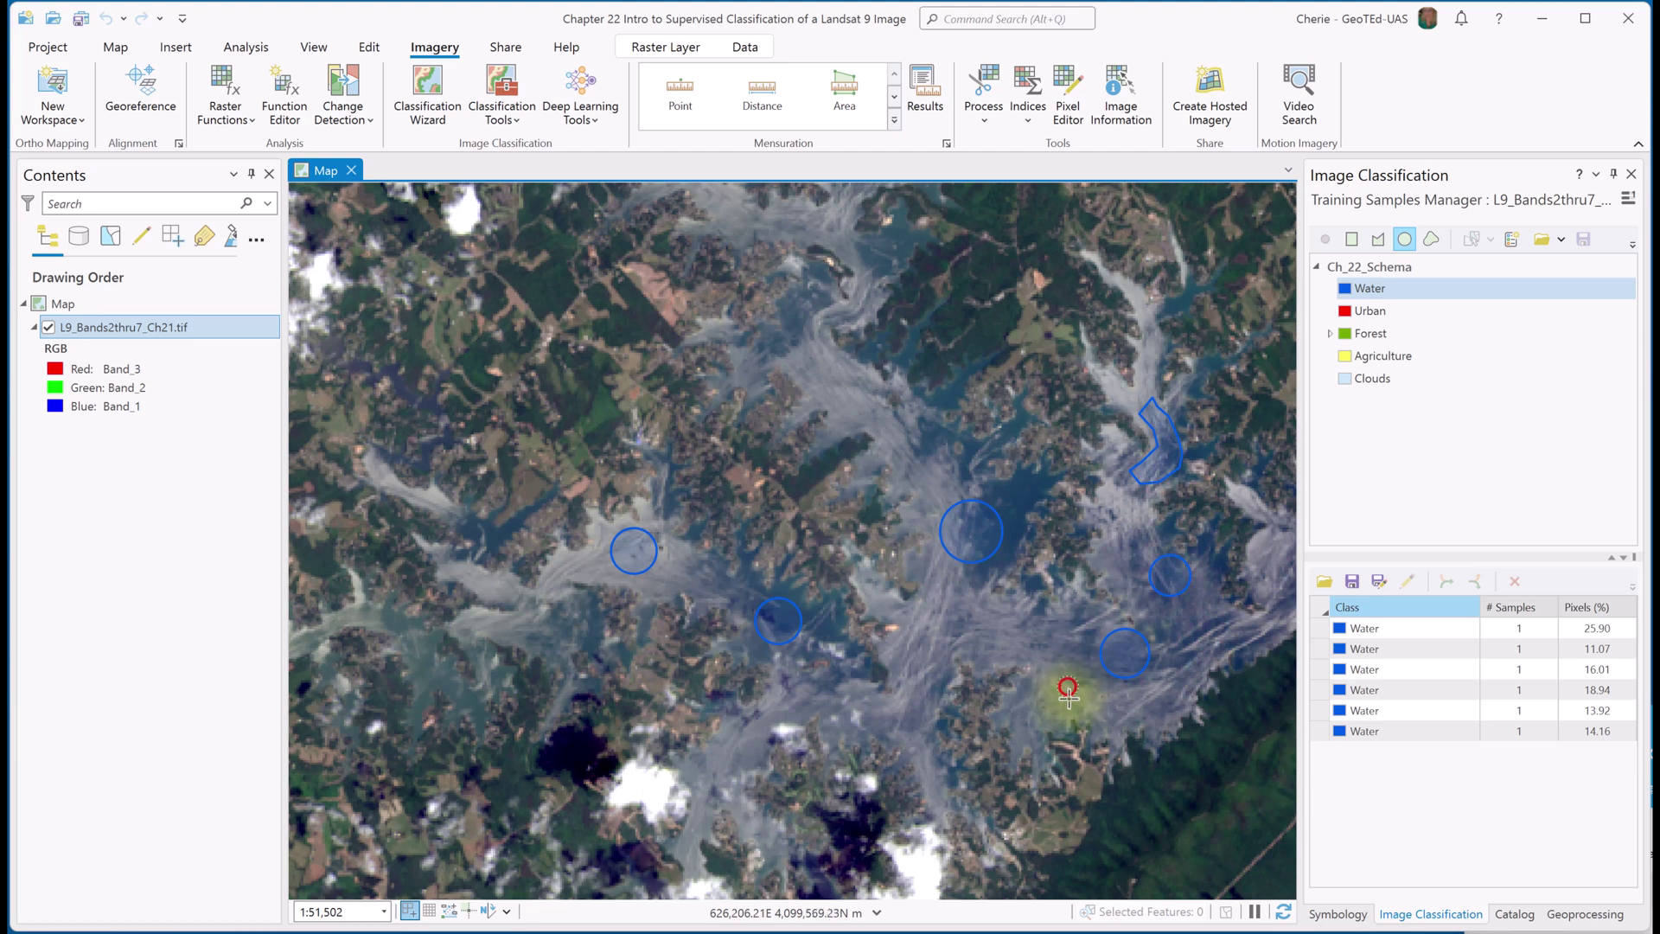
left_click(1068, 706)
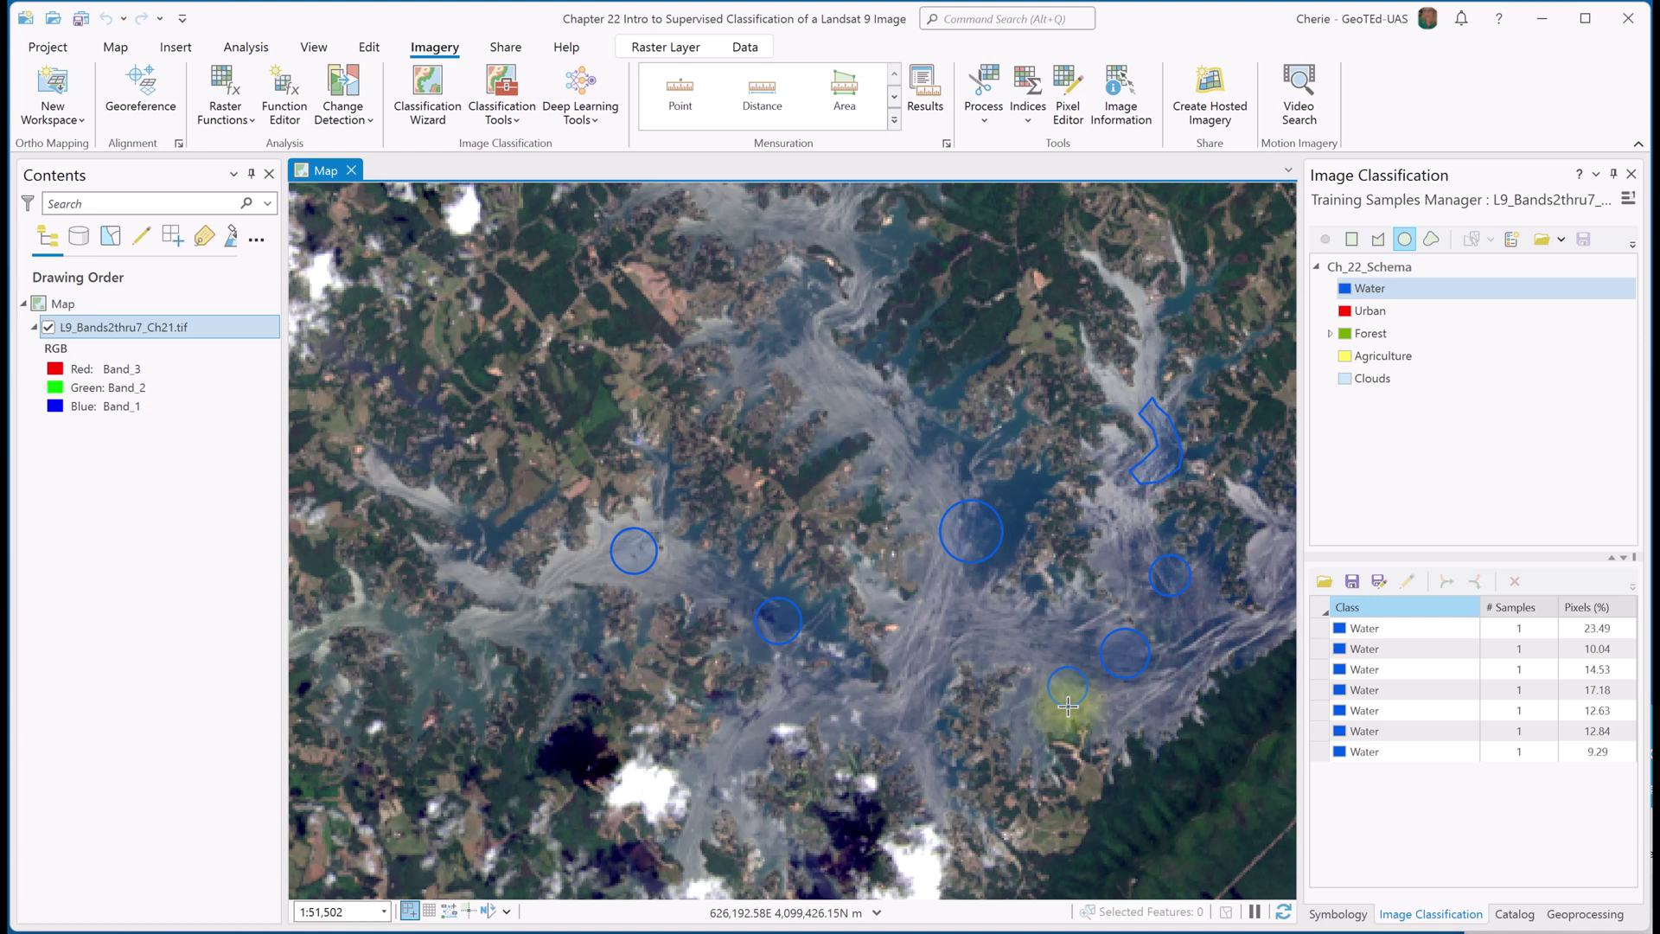
left_click(800, 335)
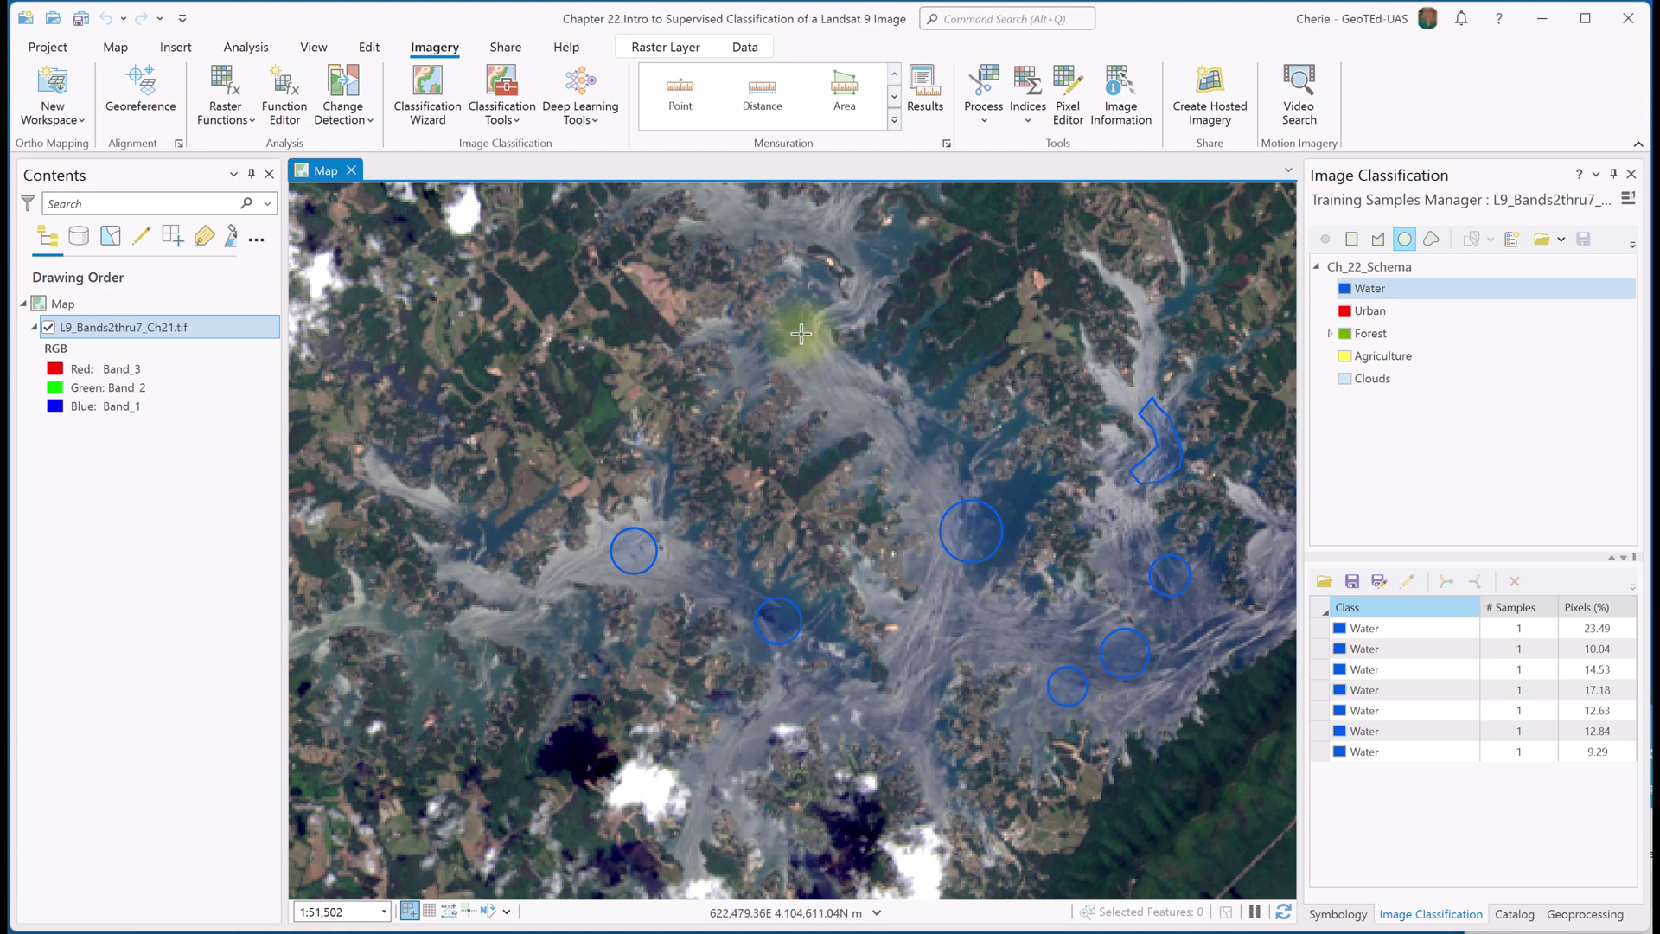
left_click(814, 355)
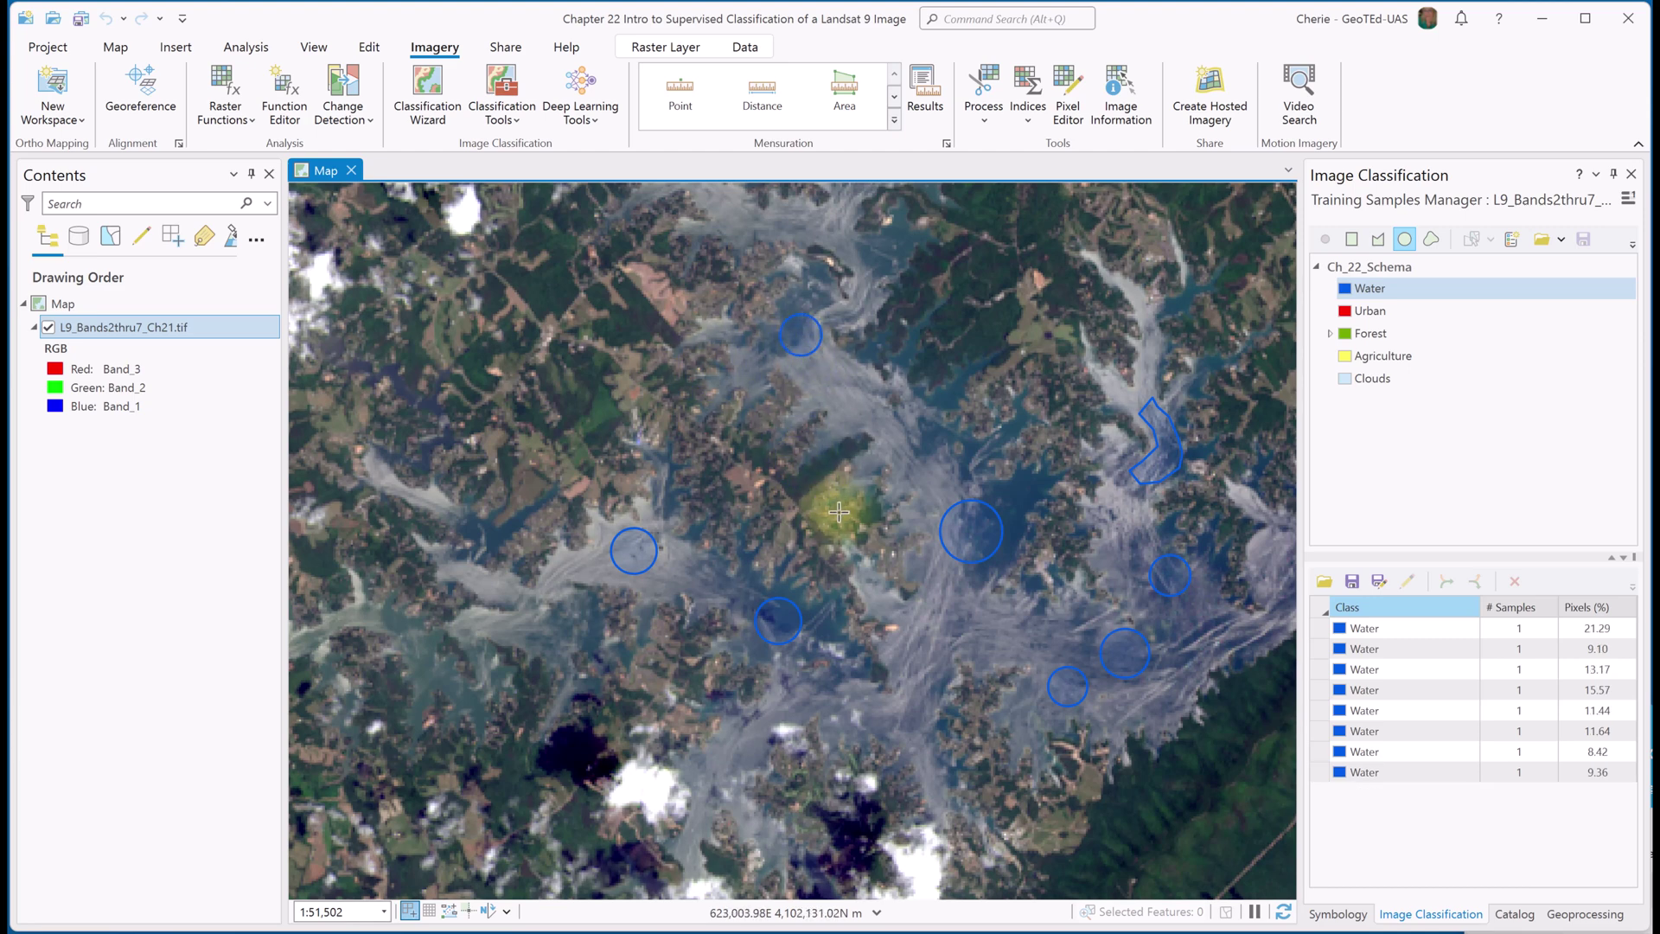
Step: Set the Landsat layer's RGB symbology to Band_4 for red, Band_3 for green and Band_2 for blue
scroll(840, 512, "down", 4)
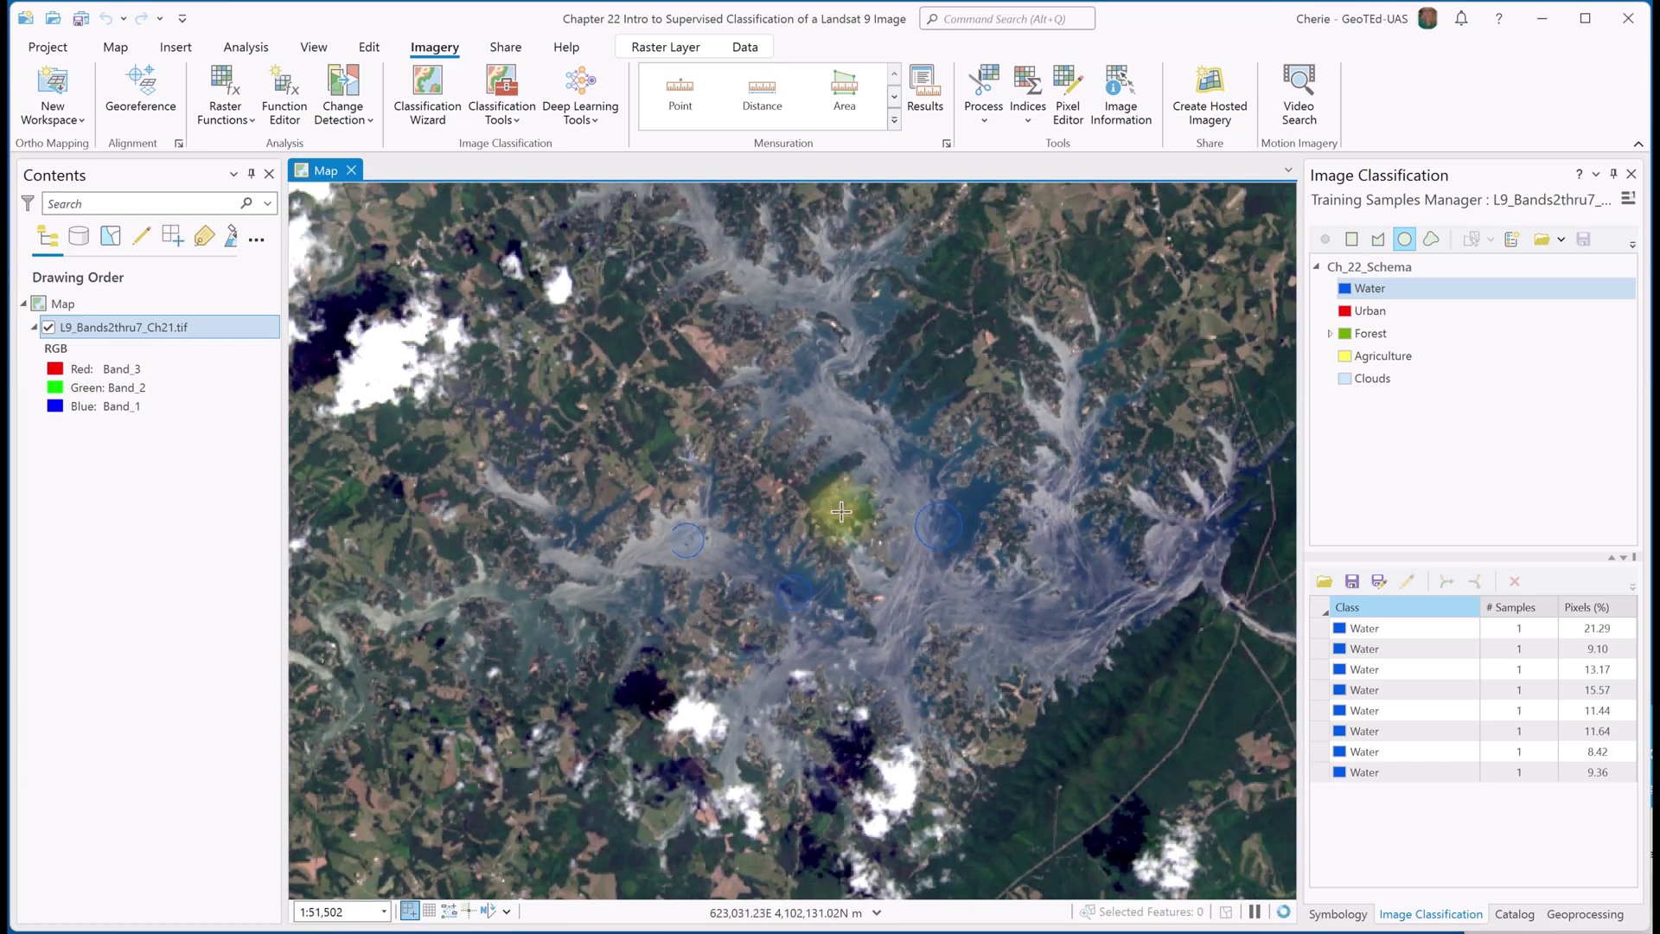
scroll(841, 512, "down", 2)
scroll(840, 511, "down", 2)
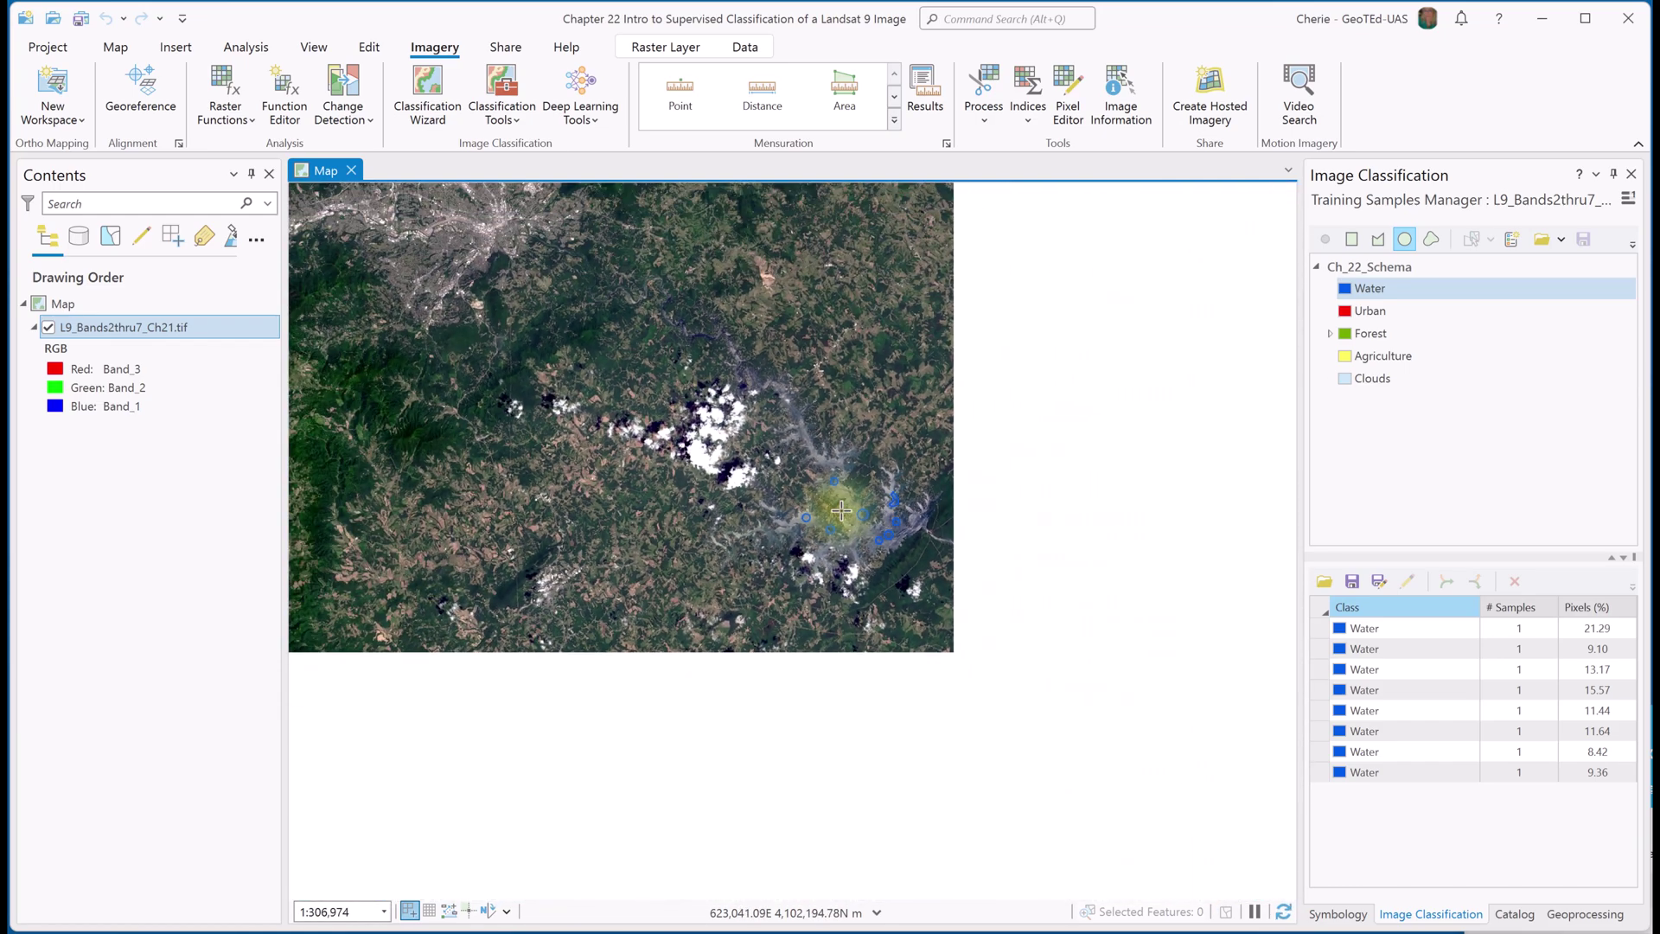
left_click_drag(632, 414, 1017, 724)
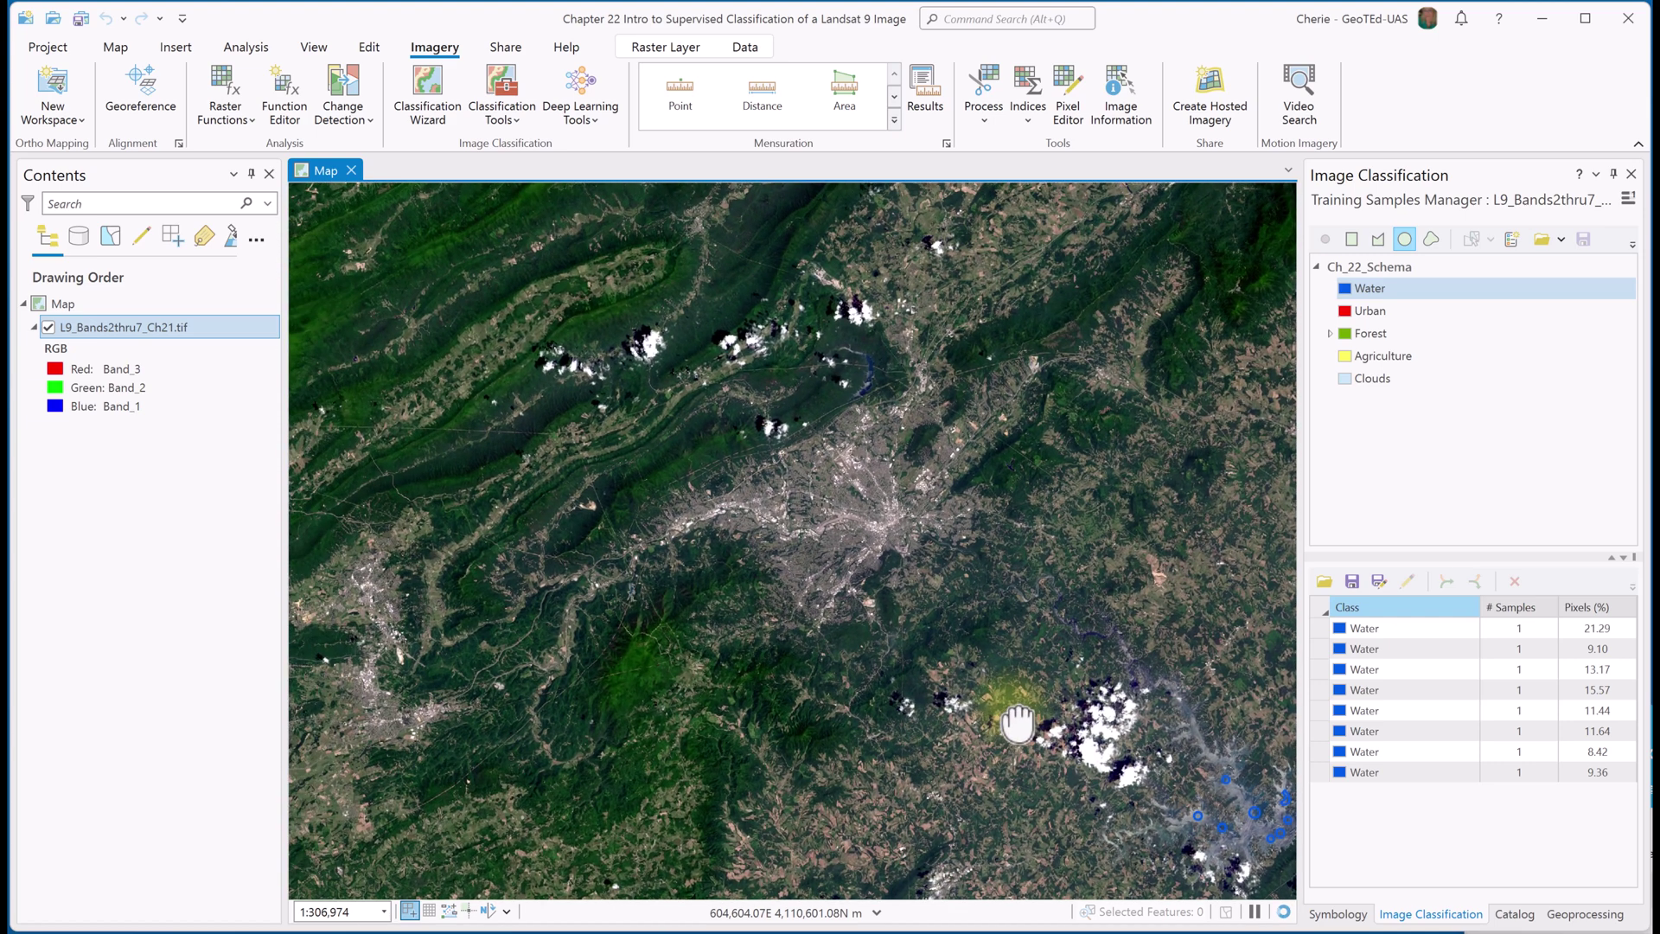
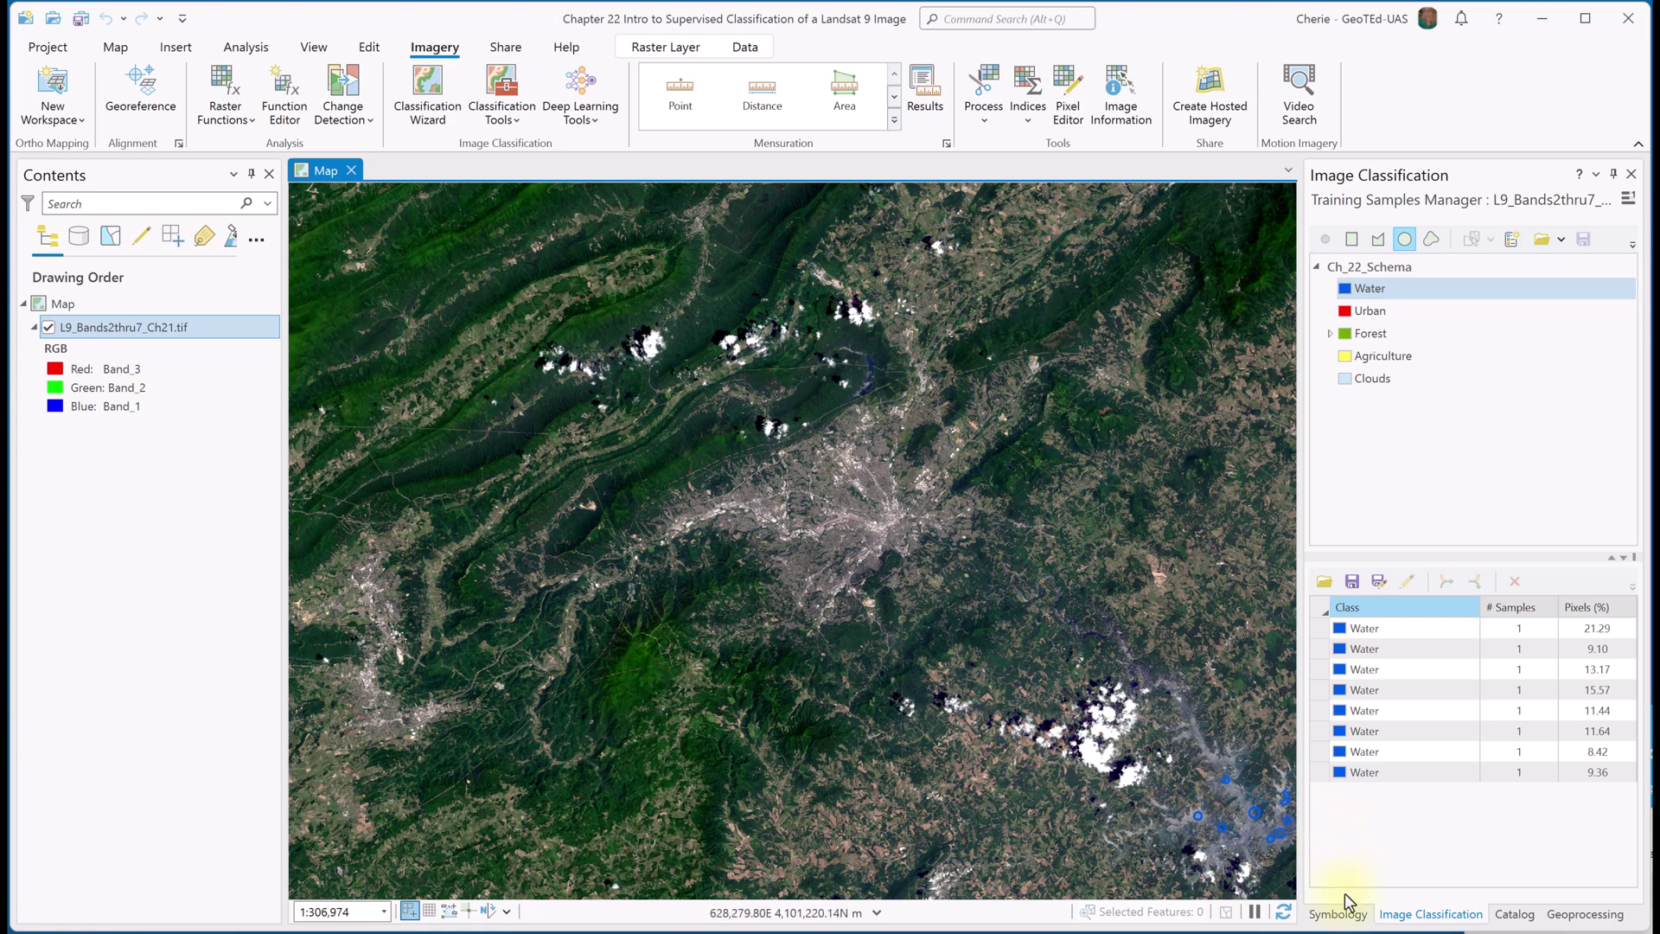
left_click(1338, 914)
left_click(1612, 298)
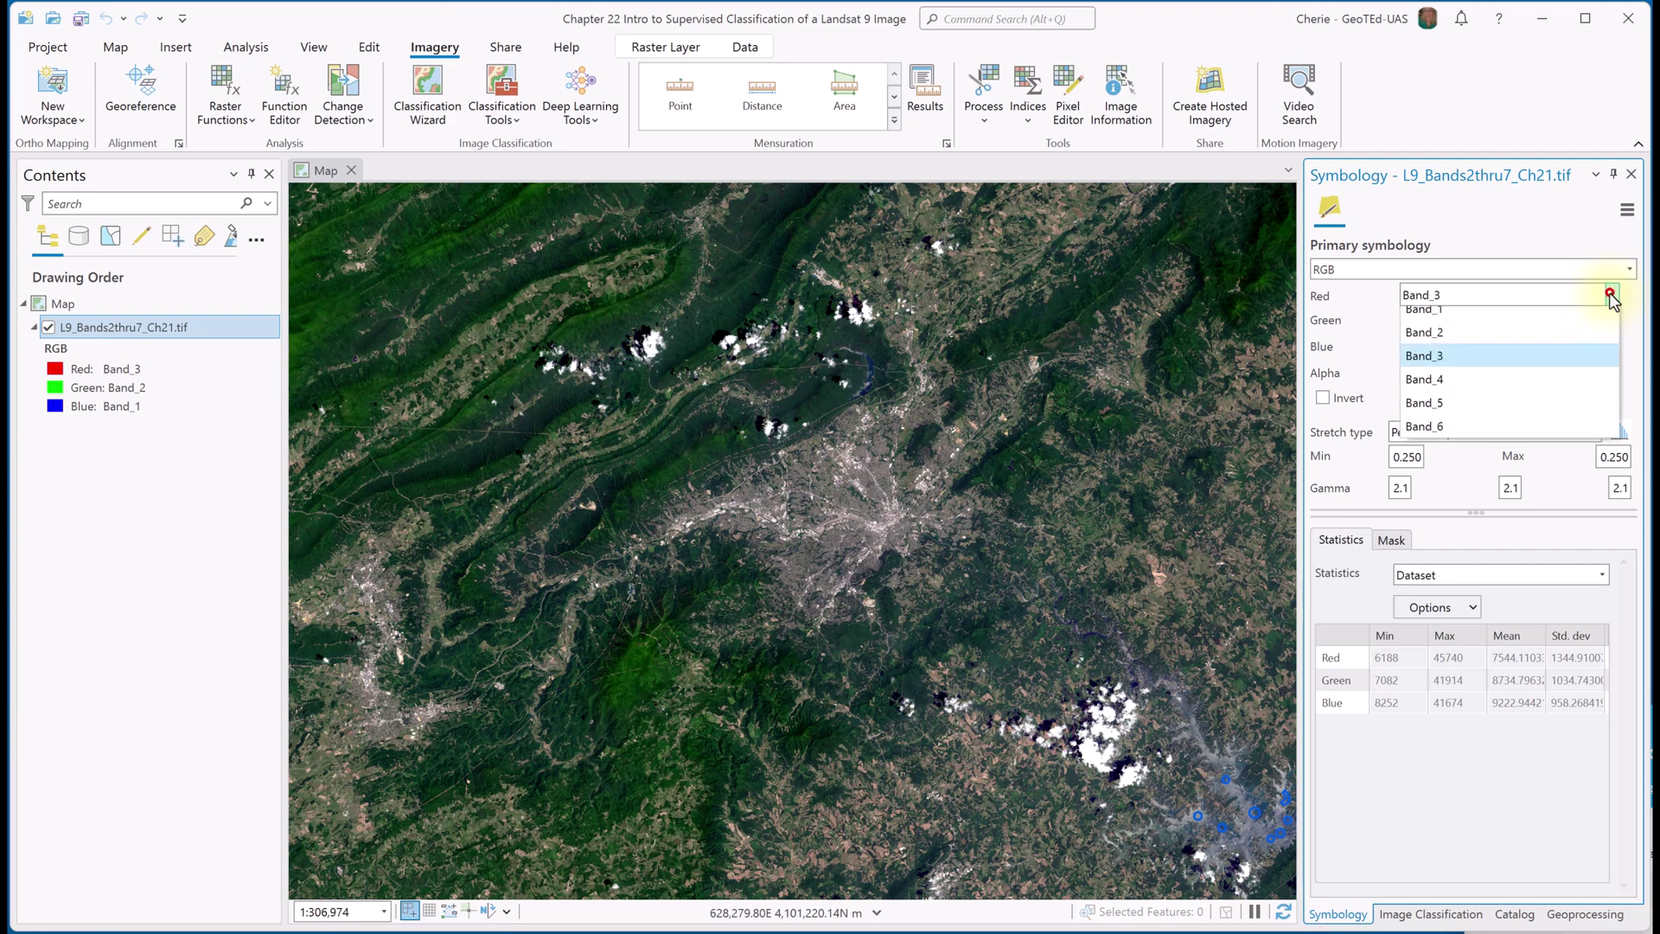
left_click(1511, 392)
left_click(1611, 321)
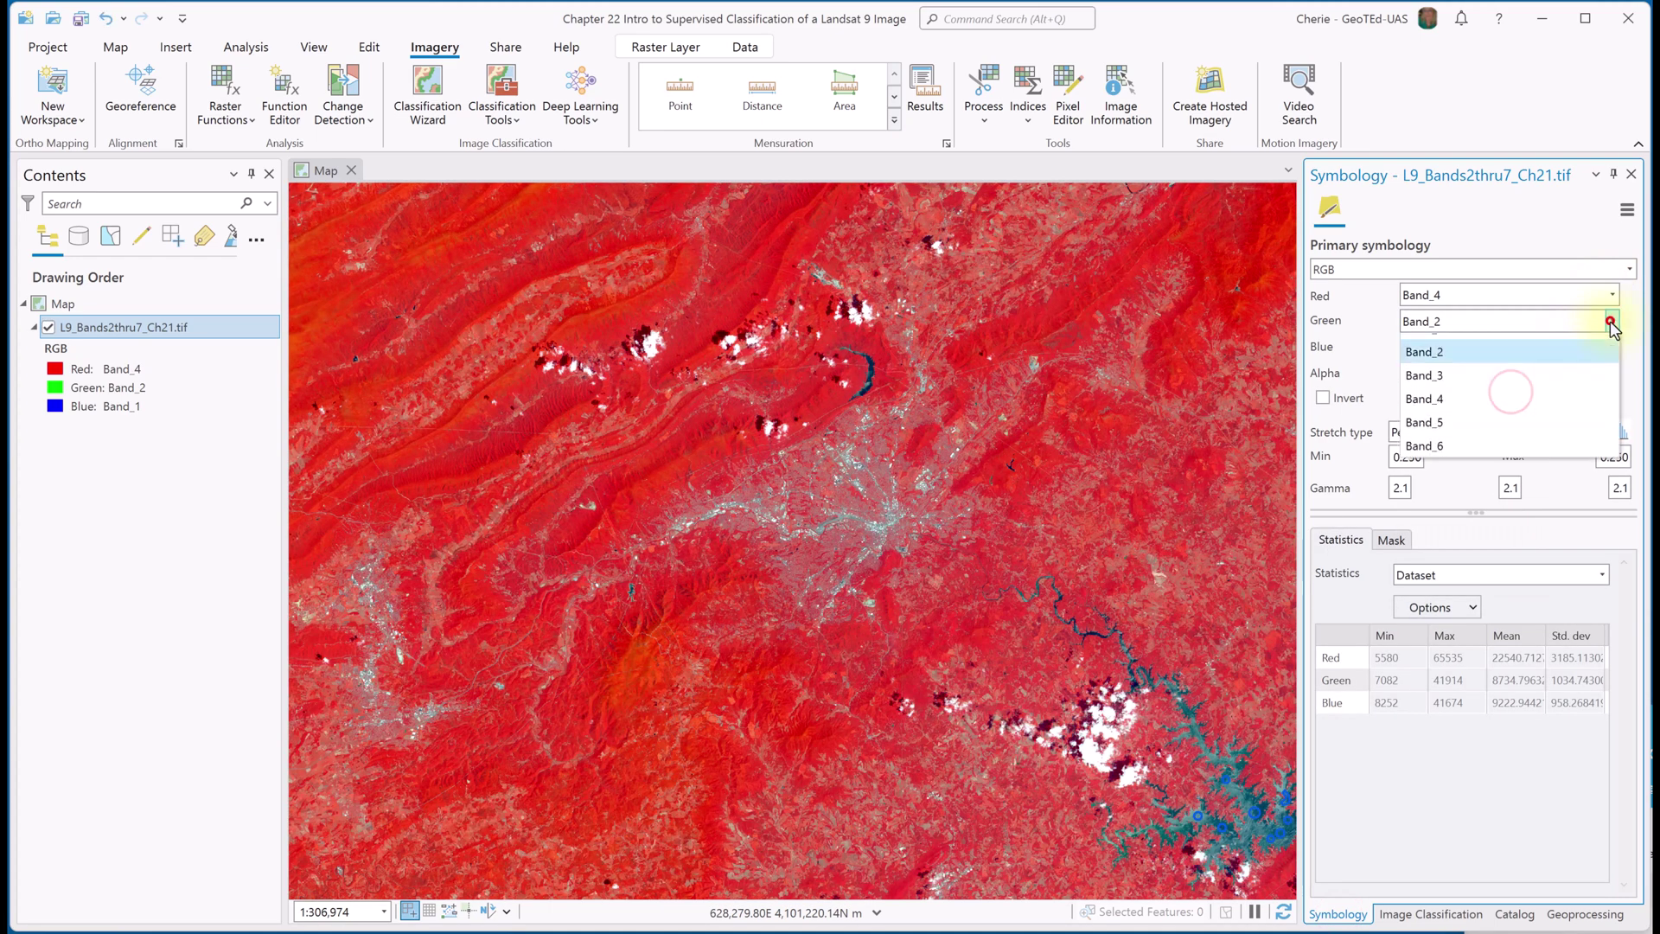
left_click(1555, 392)
left_click(1614, 348)
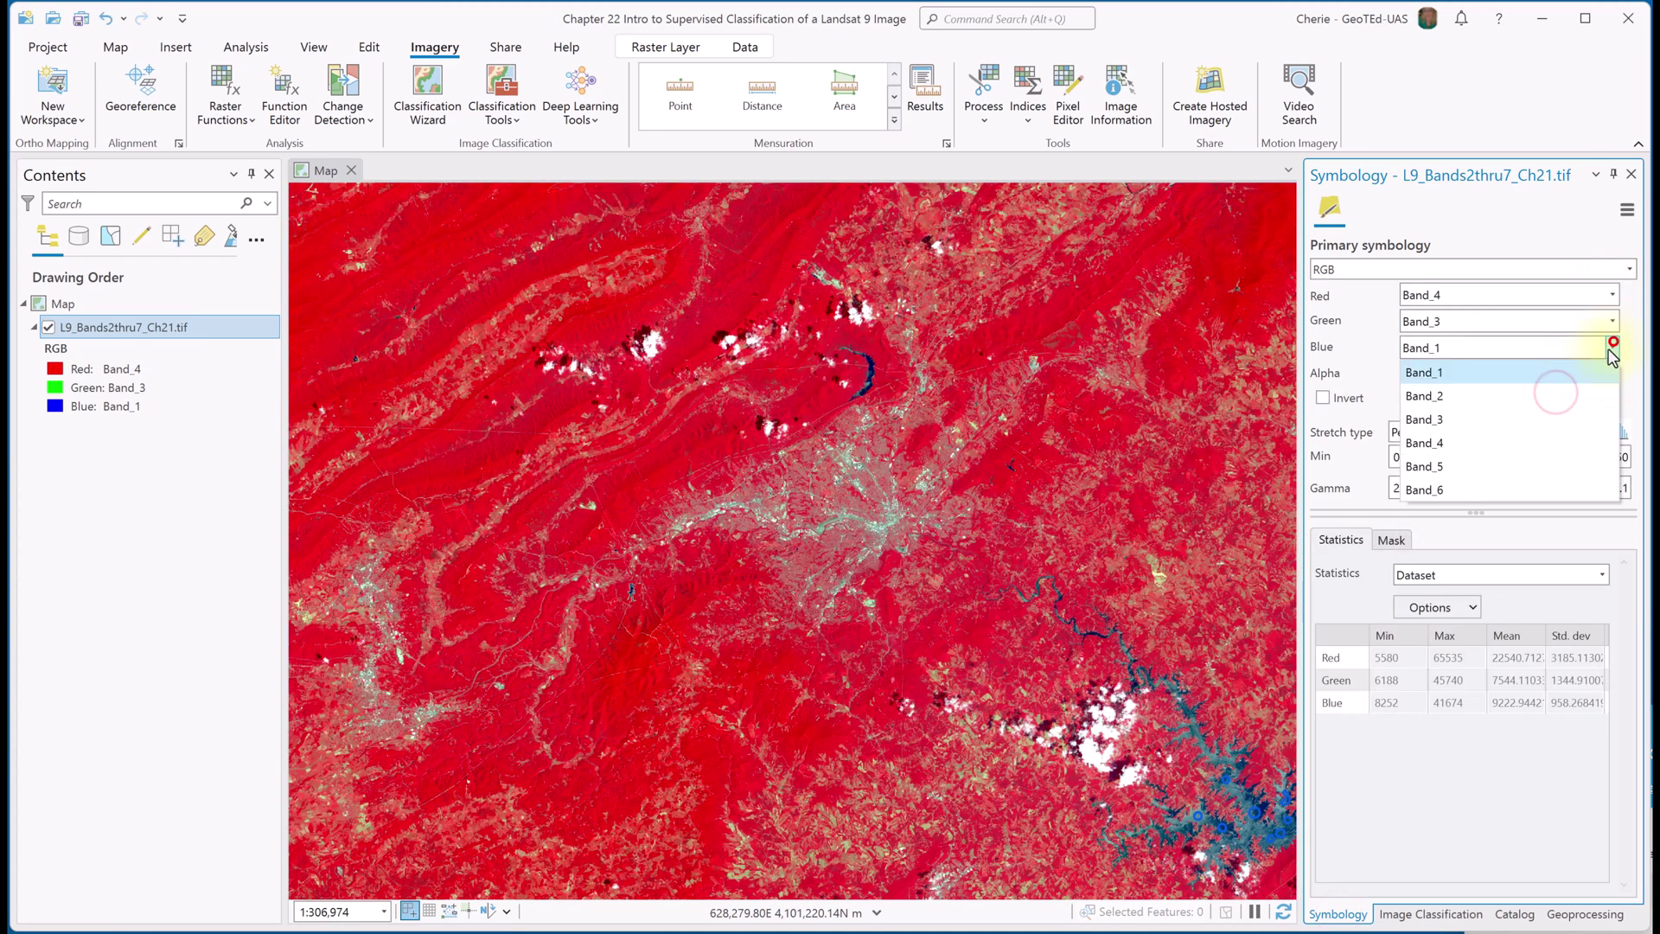
left_click(1579, 395)
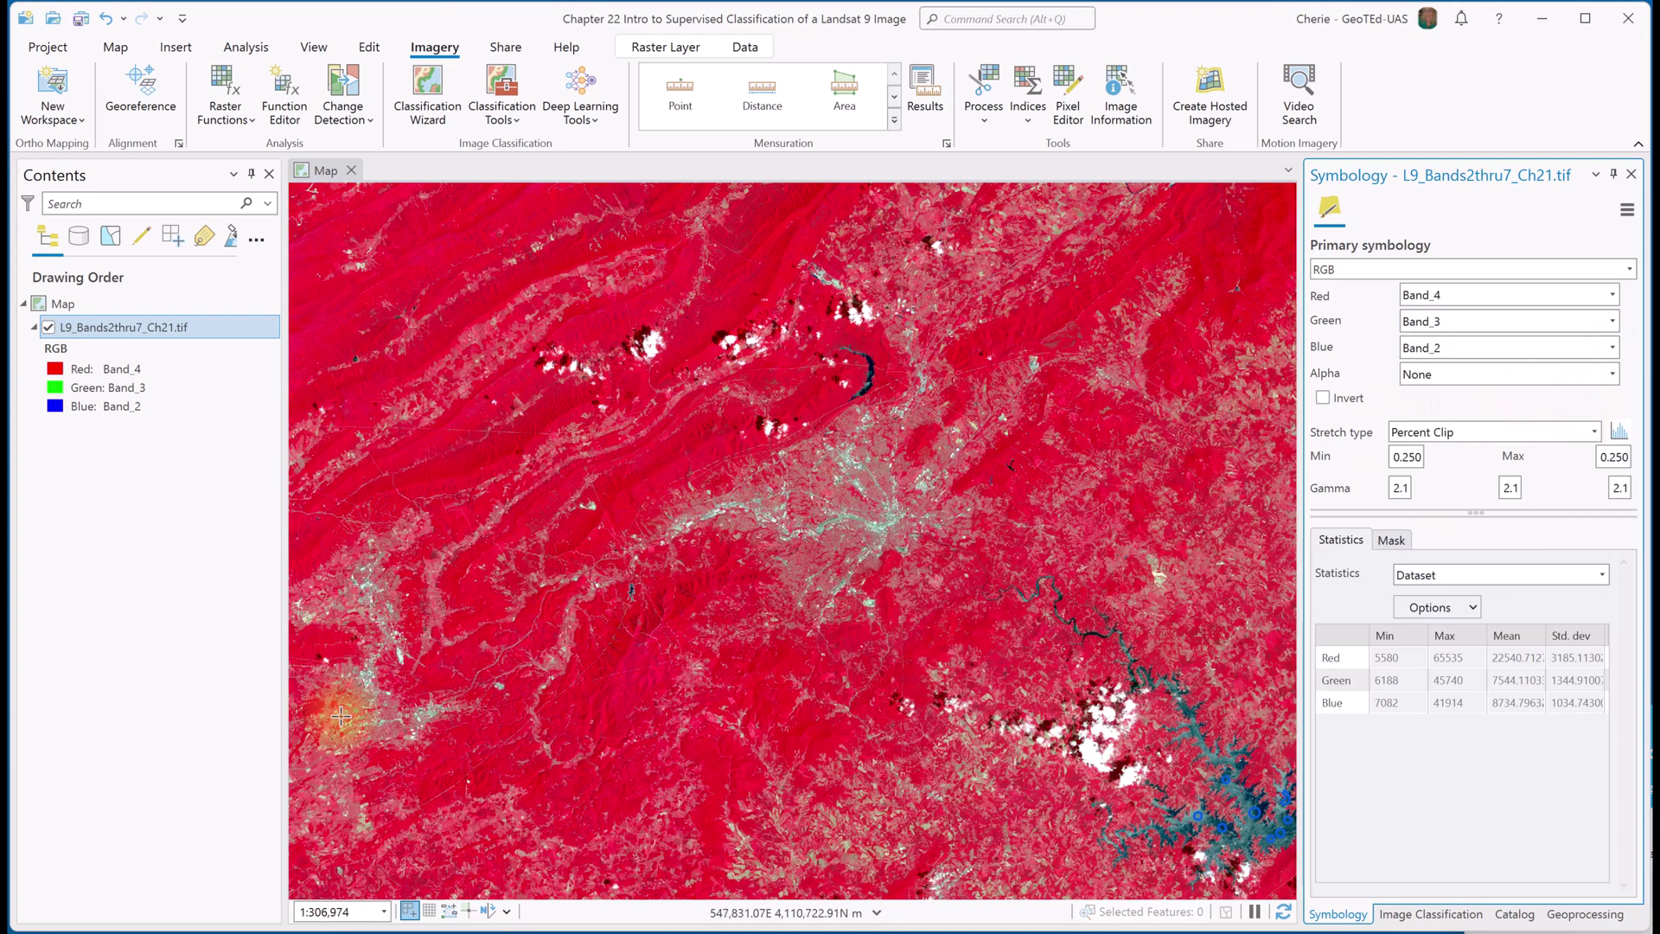
Step: Draw a polygon Water training sample along the southern stretch of the narrow curved reservoir north of the city
left_click_drag(757, 502, 732, 637)
scroll(717, 606, "up", 5)
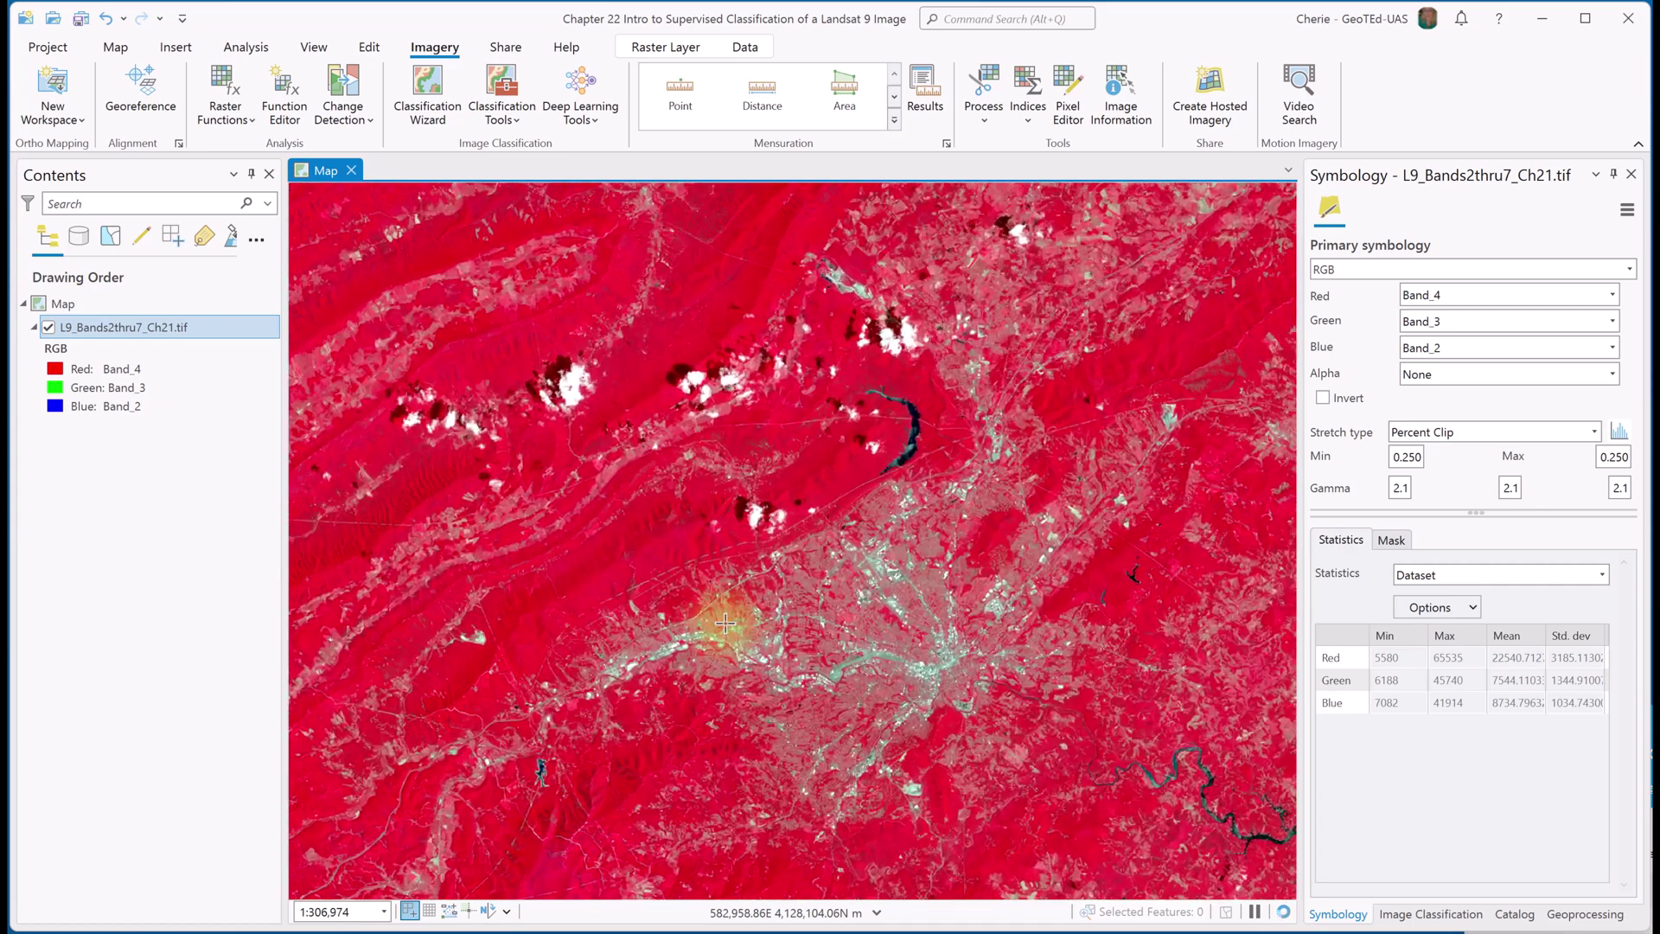
left_click_drag(1072, 376, 799, 755)
scroll(799, 755, "up", 3)
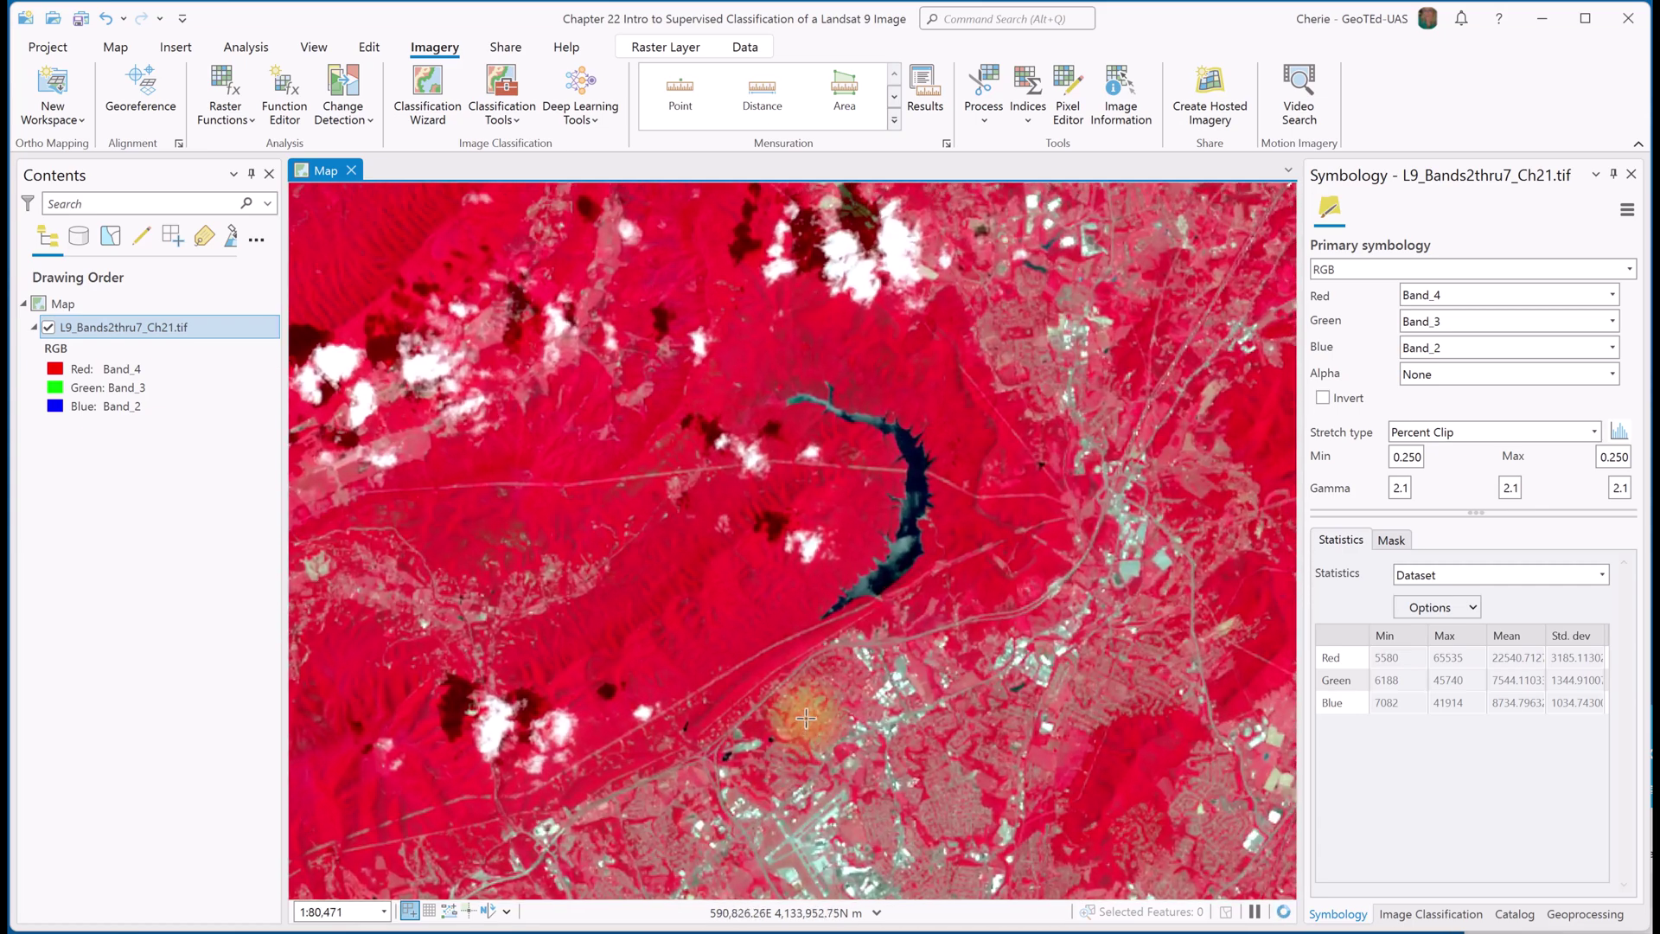
left_click_drag(1194, 475, 940, 663)
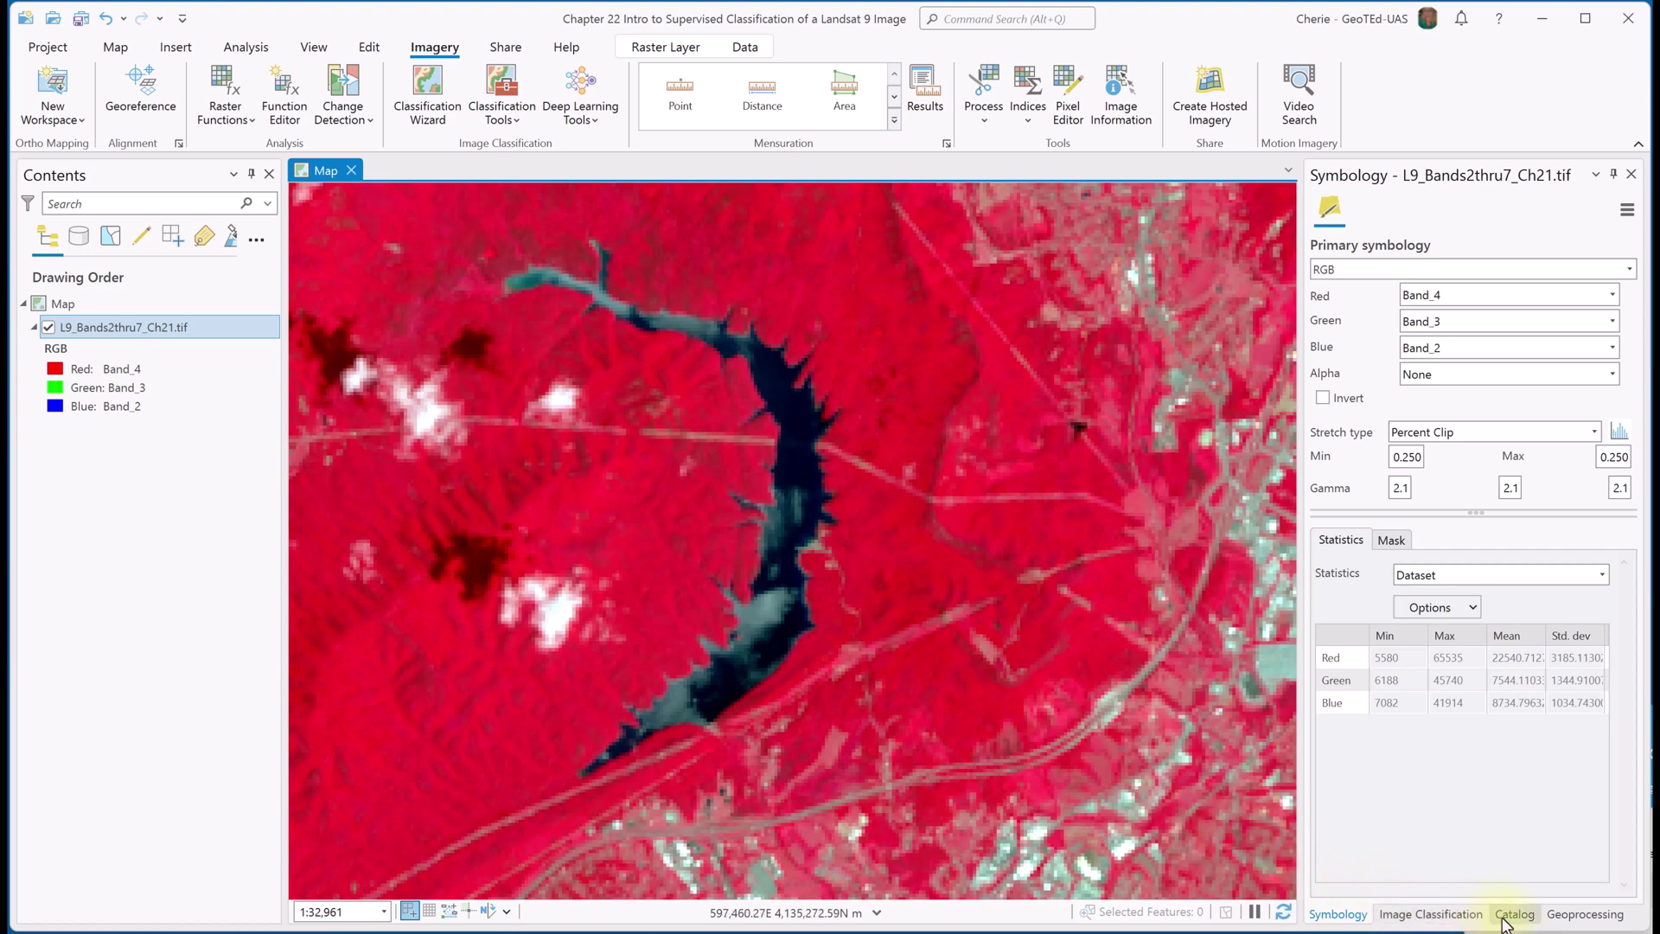
left_click(1458, 920)
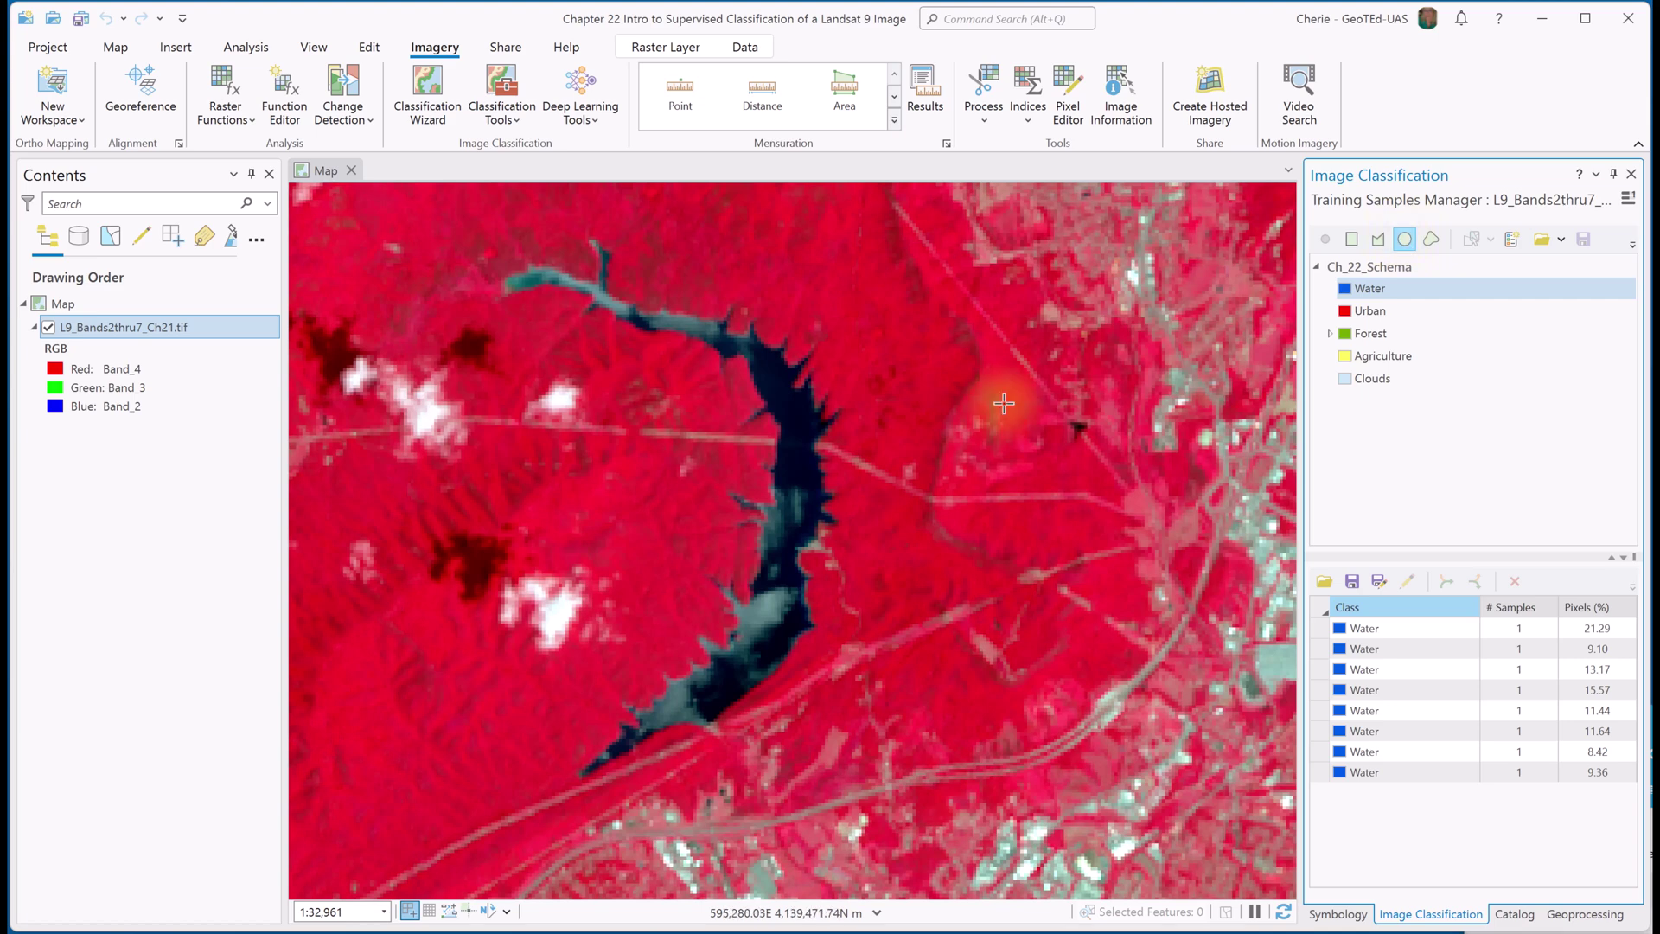
left_click(1378, 239)
left_click(766, 576)
left_click(758, 608)
left_click(745, 648)
left_click(723, 667)
left_click(694, 689)
left_click(697, 714)
left_click(731, 693)
left_click(772, 660)
left_click(792, 627)
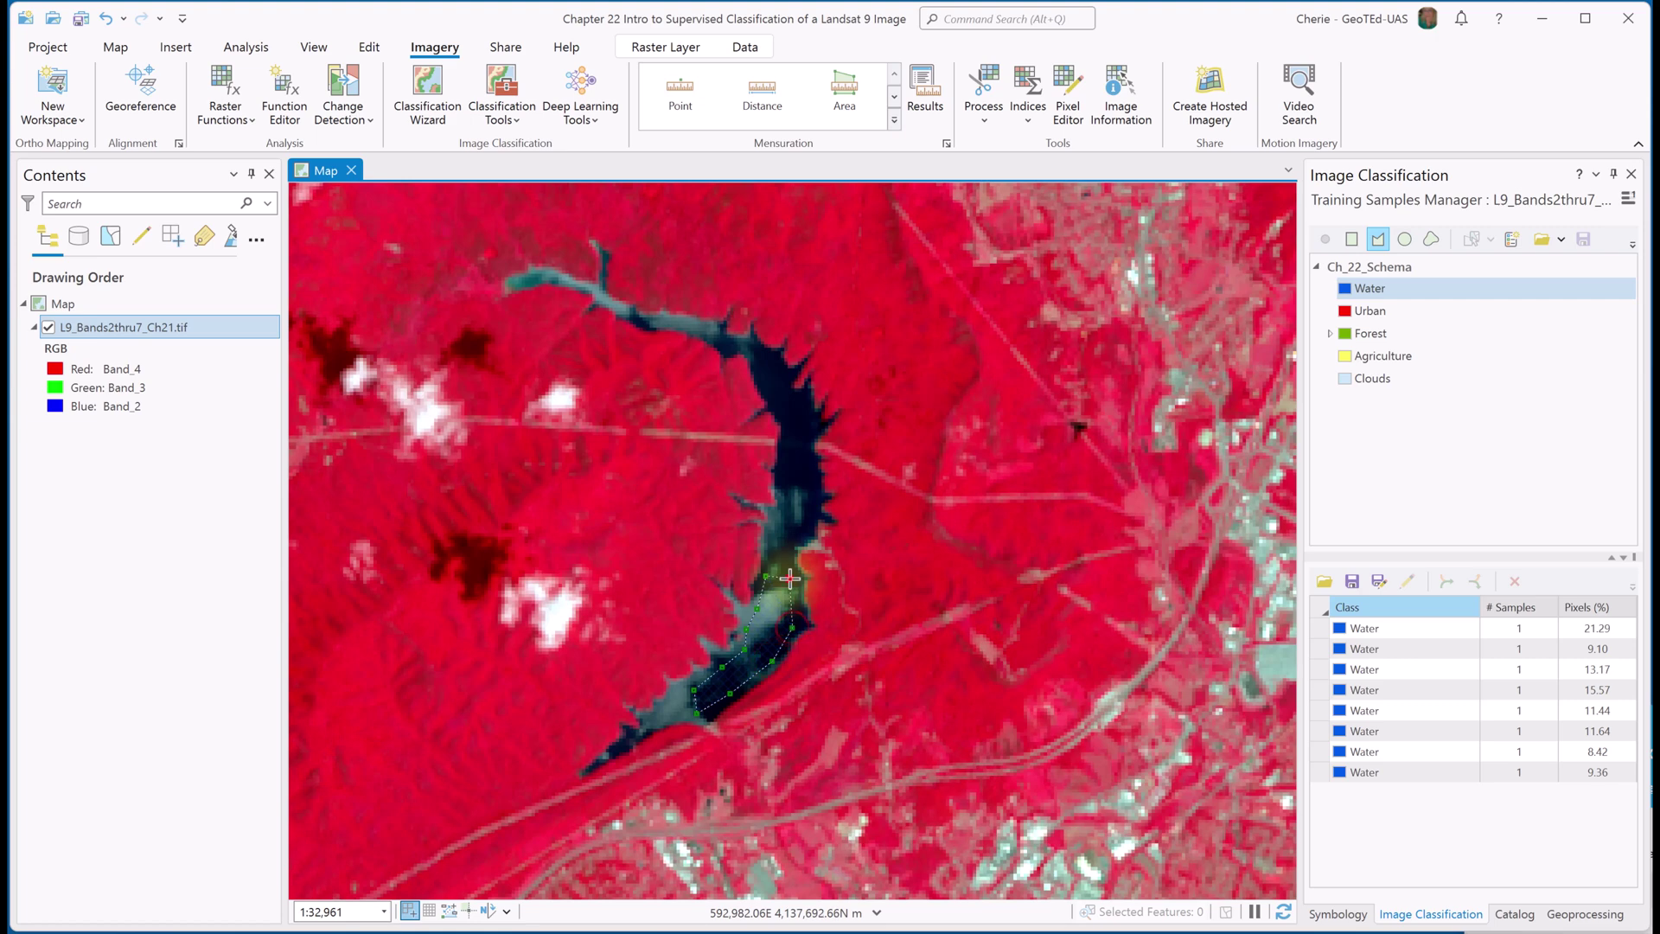
double_click(786, 543)
Step: Add two small circular Water training samples in the middle stretch of the curved reservoir, north of its polygon sample
left_click(1405, 238)
left_click(799, 465)
left_click(801, 478)
left_click(797, 515)
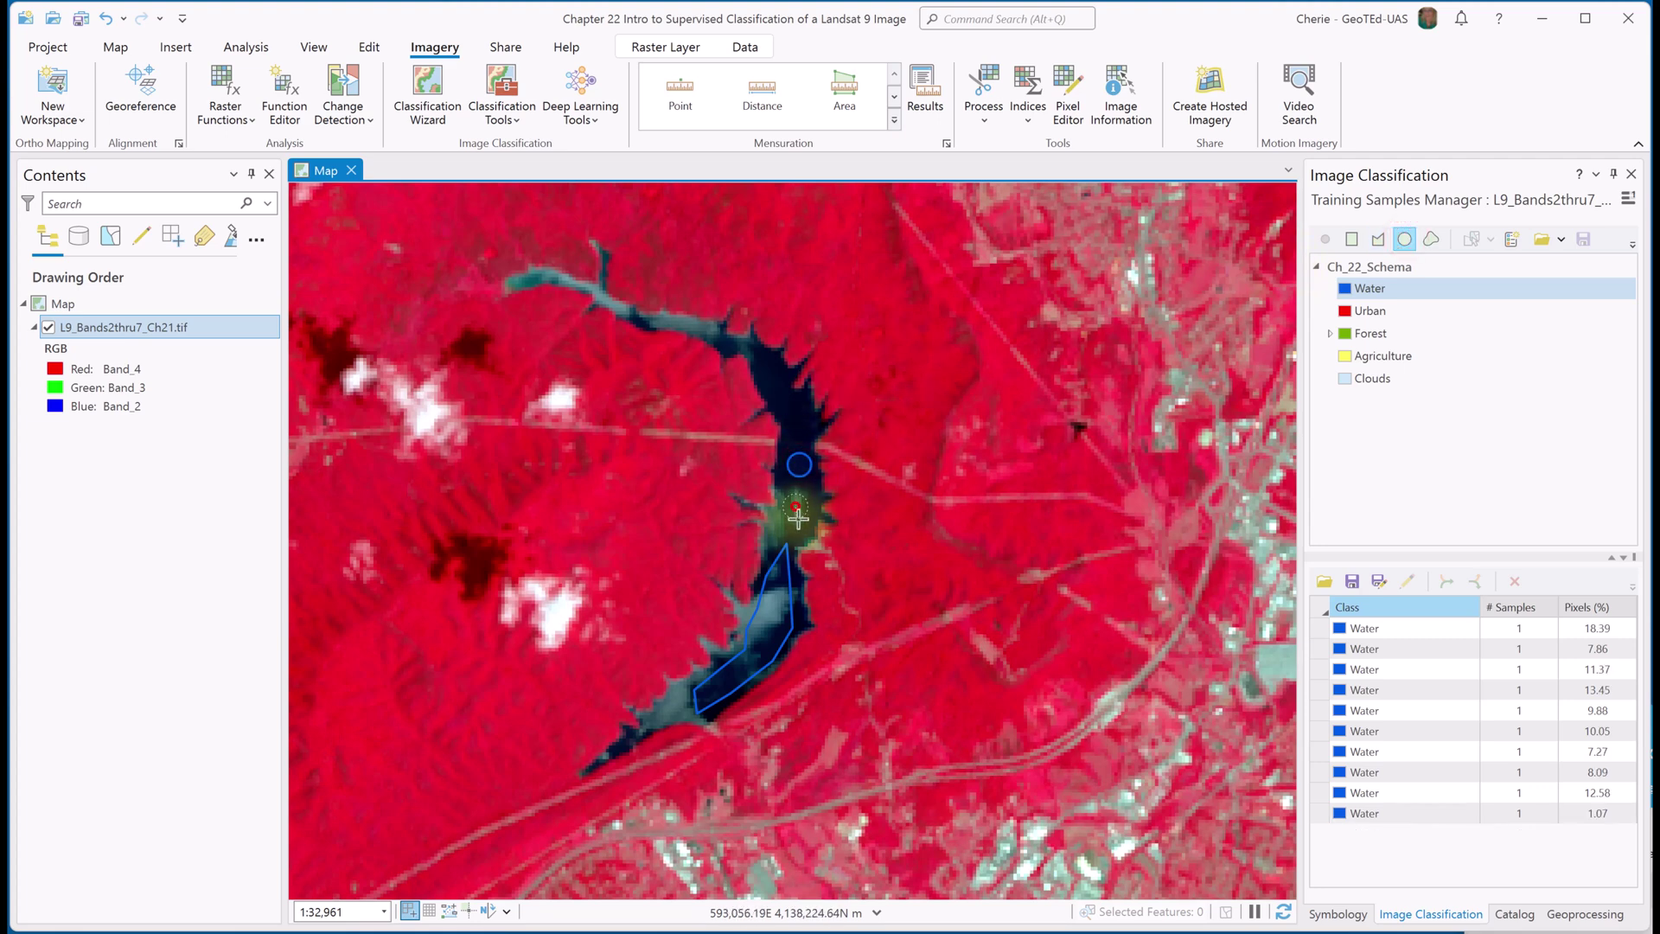
Step: Add three circular Water training samples along the wide northeastern section of the winding river-shaped lake to the southwest
scroll(890, 683, "down", 2)
scroll(895, 681, "down", 5)
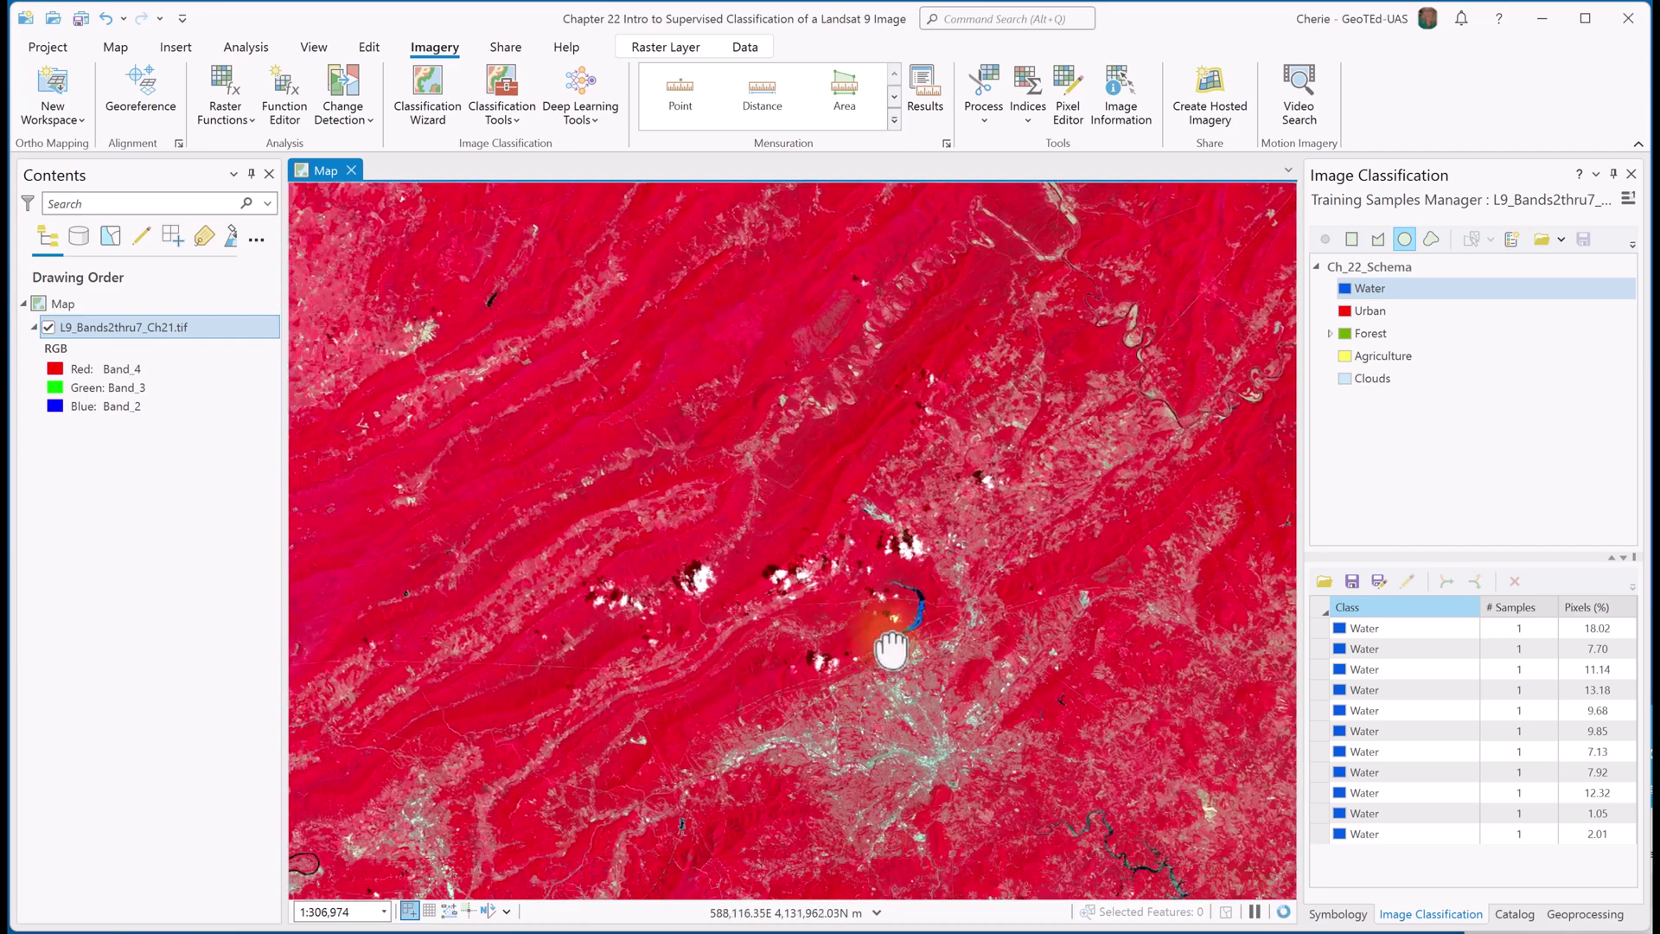
left_click_drag(891, 657, 1154, 405)
left_click_drag(742, 693, 600, 771)
scroll(837, 602, "up", 4)
left_click(946, 267)
left_click(971, 266)
left_click(873, 347)
left_click(883, 366)
left_click(834, 399)
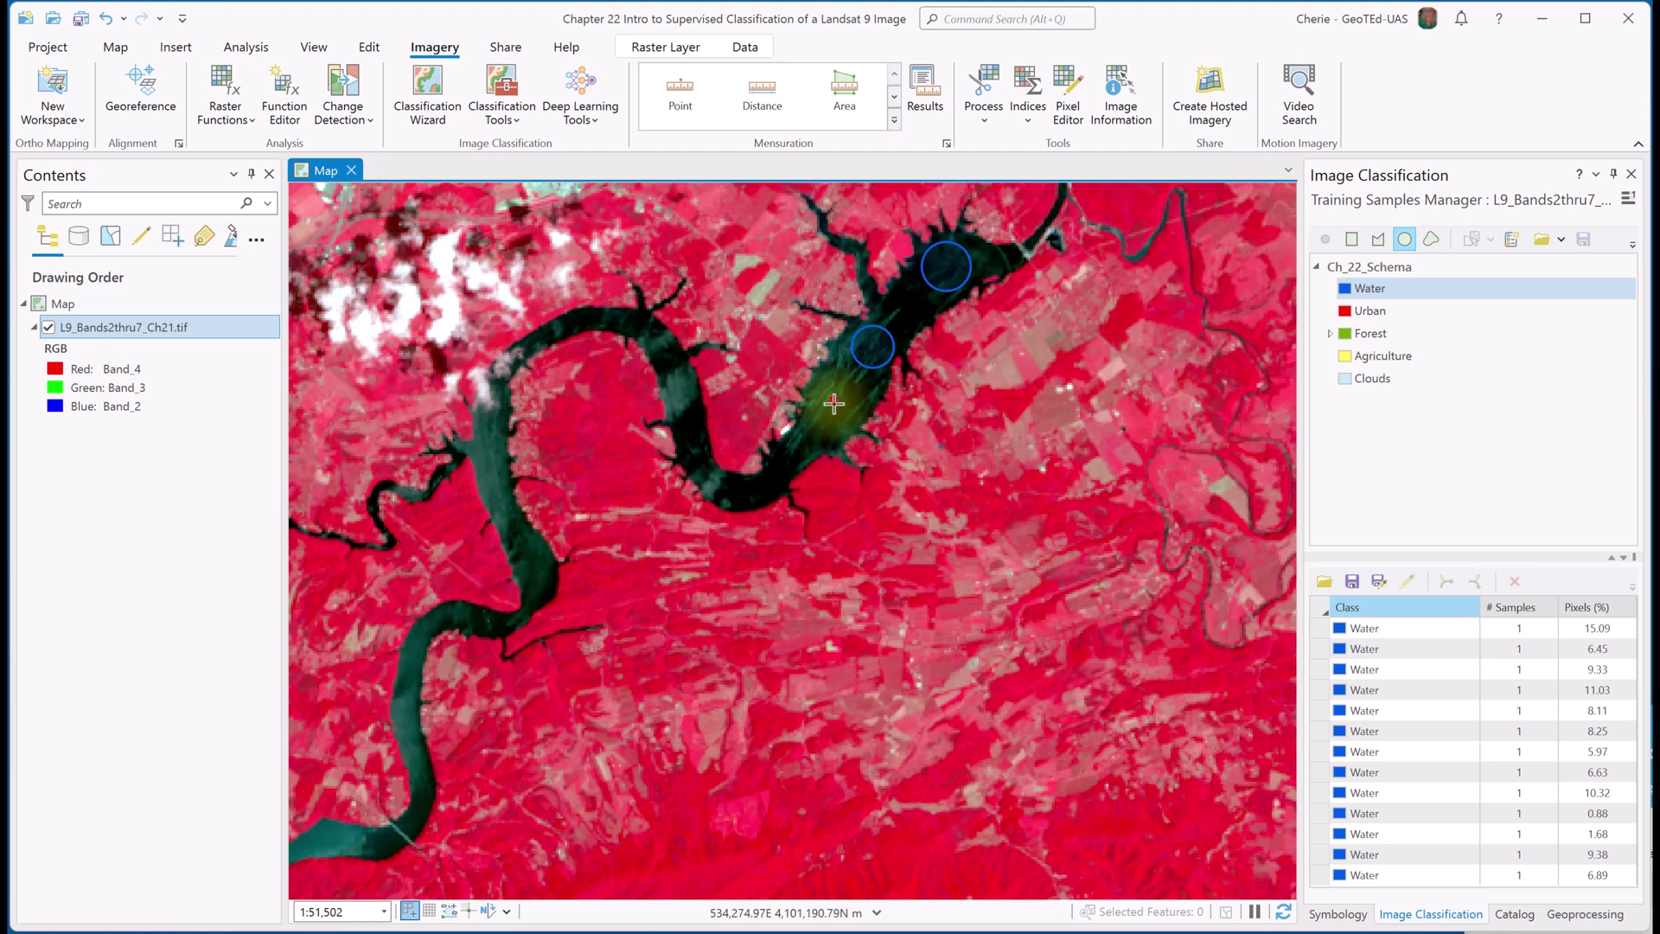
left_click(844, 387)
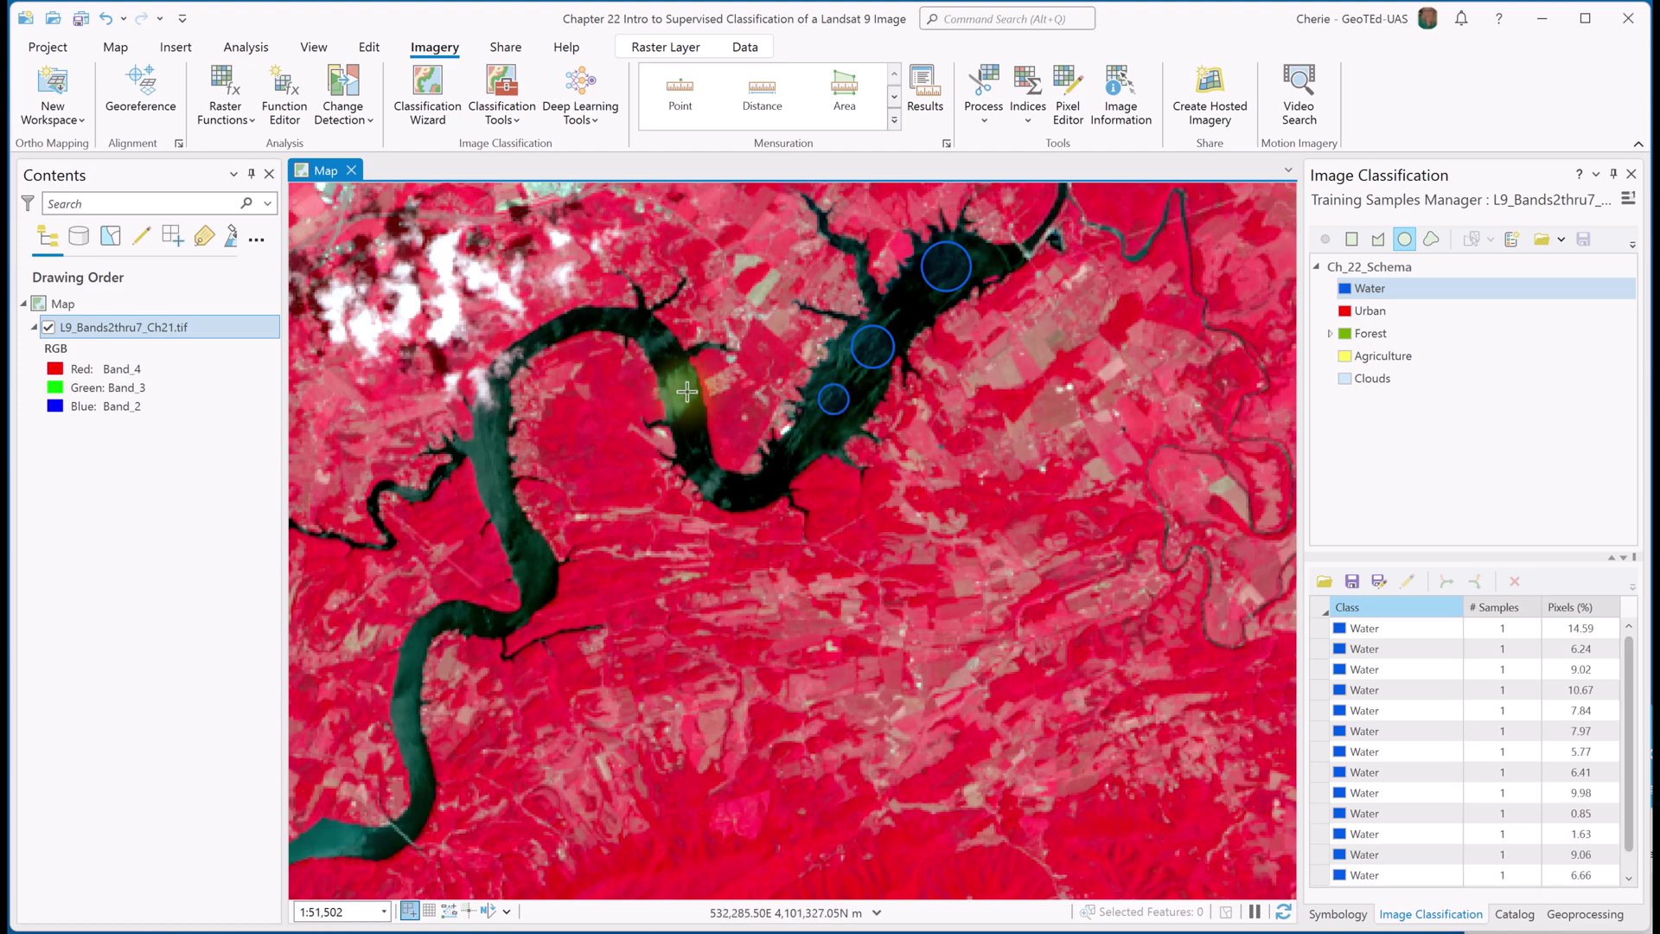
Step: Draw a narrow polygon Water training sample along the lake's channel, from the top of its central bend down to the lower curve
left_click(1378, 239)
left_click(642, 332)
left_click(659, 360)
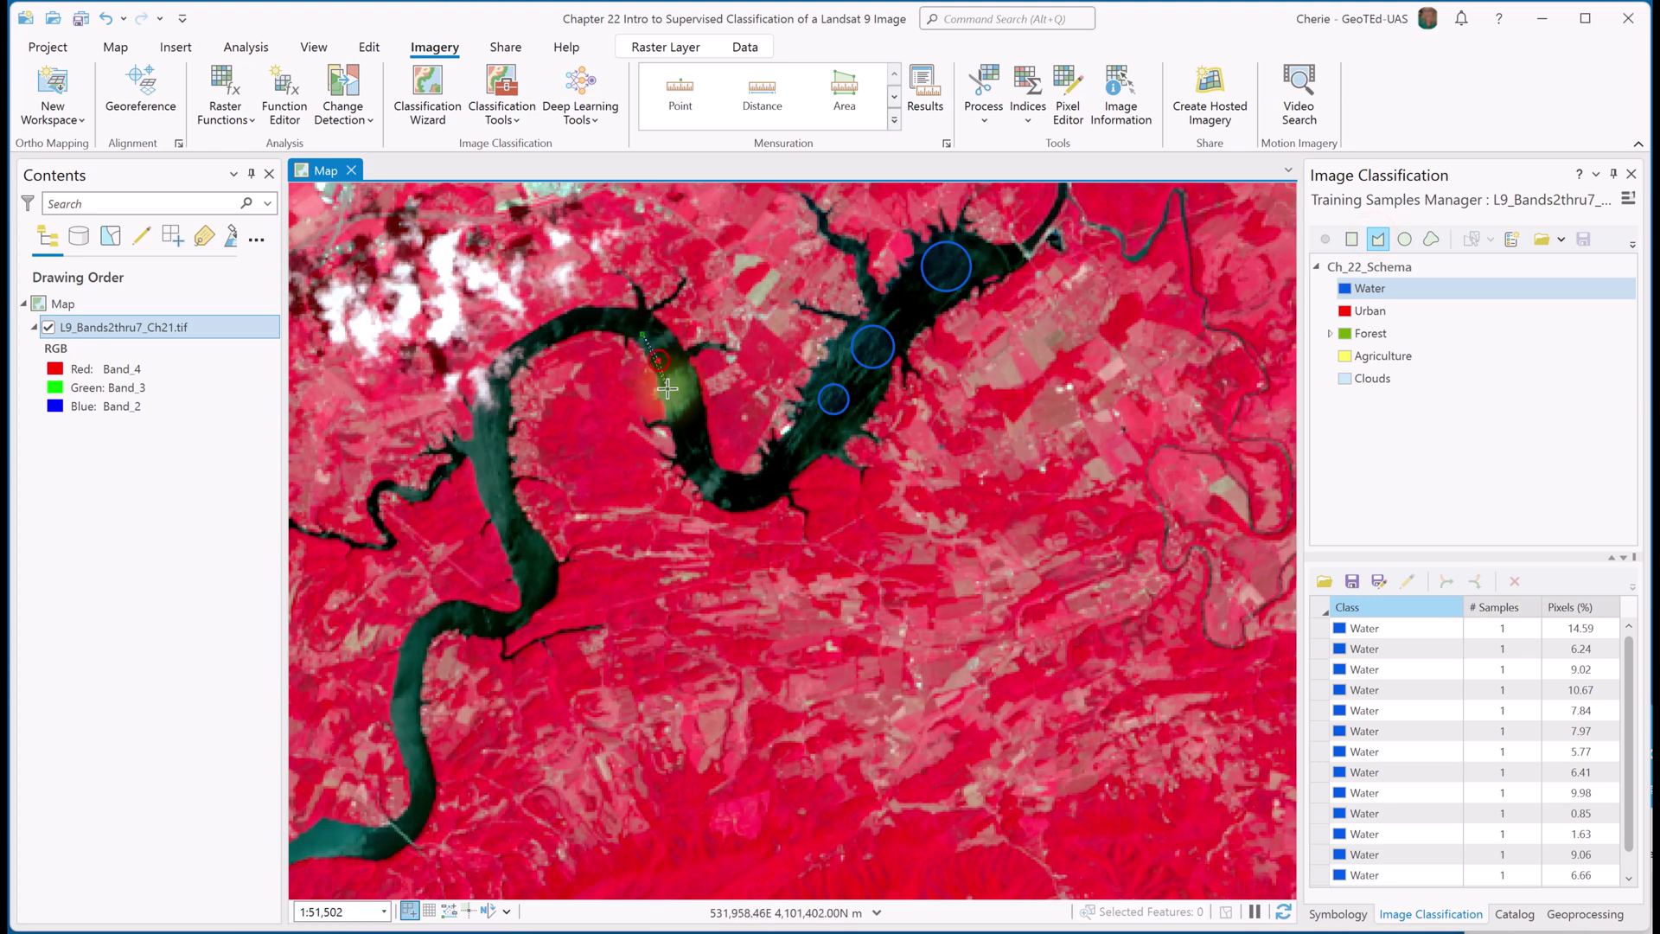
left_click(687, 456)
left_click(699, 478)
left_click(719, 500)
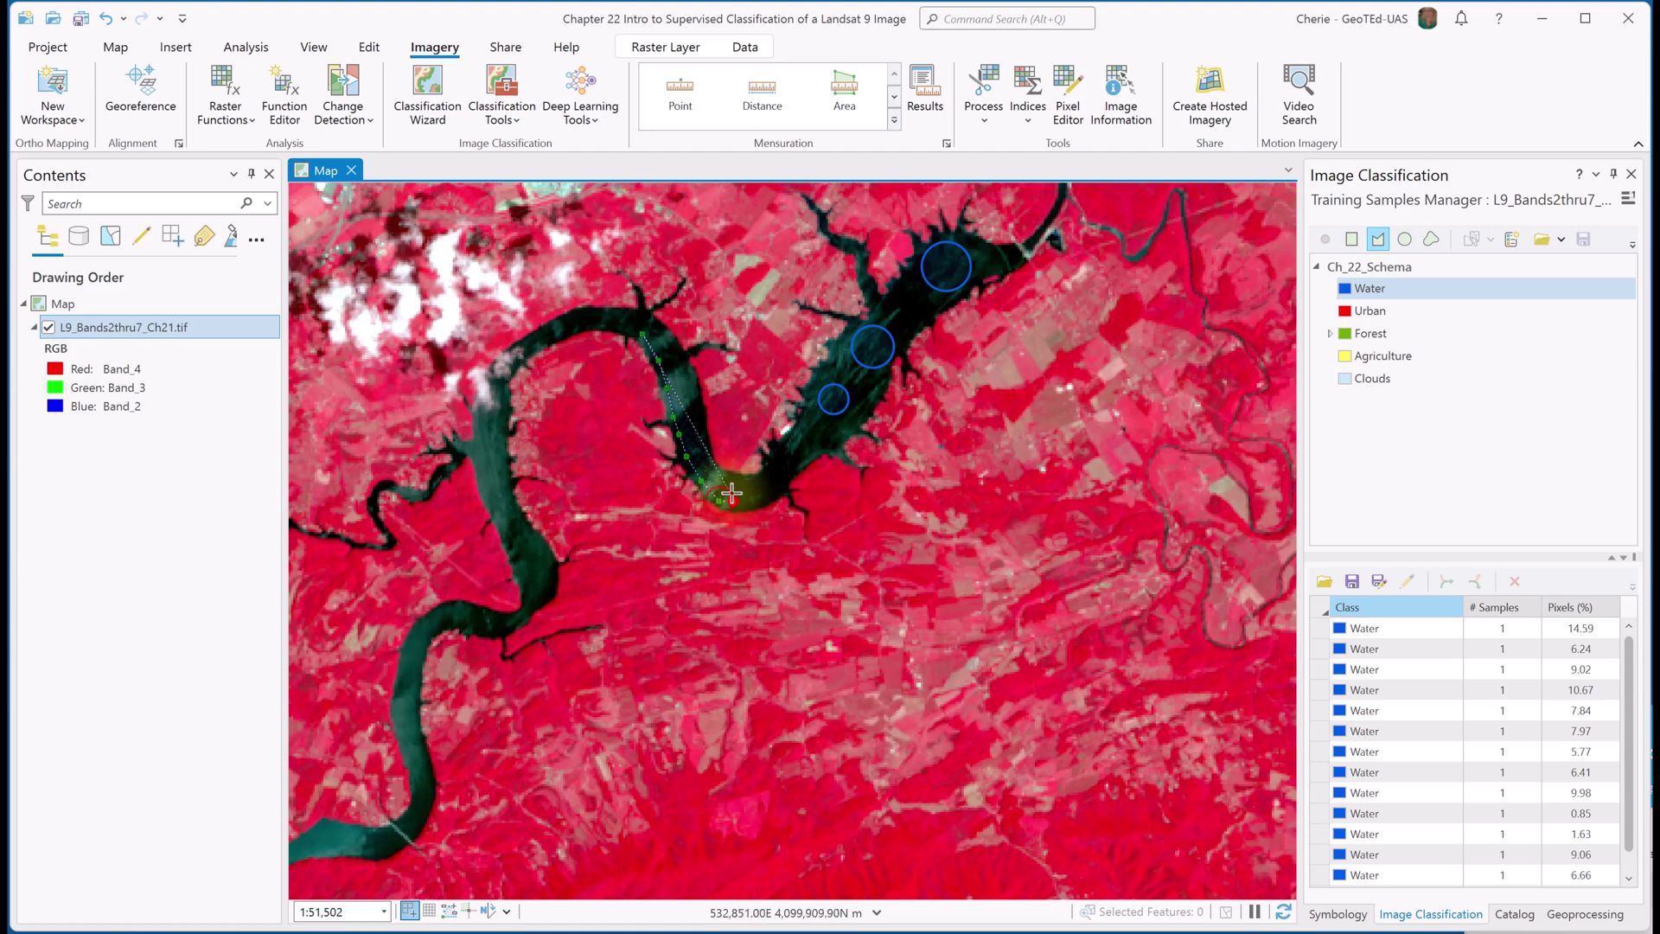
left_click(732, 502)
left_click(735, 481)
left_click(703, 468)
left_click(701, 441)
left_click(699, 413)
left_click(692, 389)
left_click(677, 361)
left_click(666, 337)
double_click(658, 326)
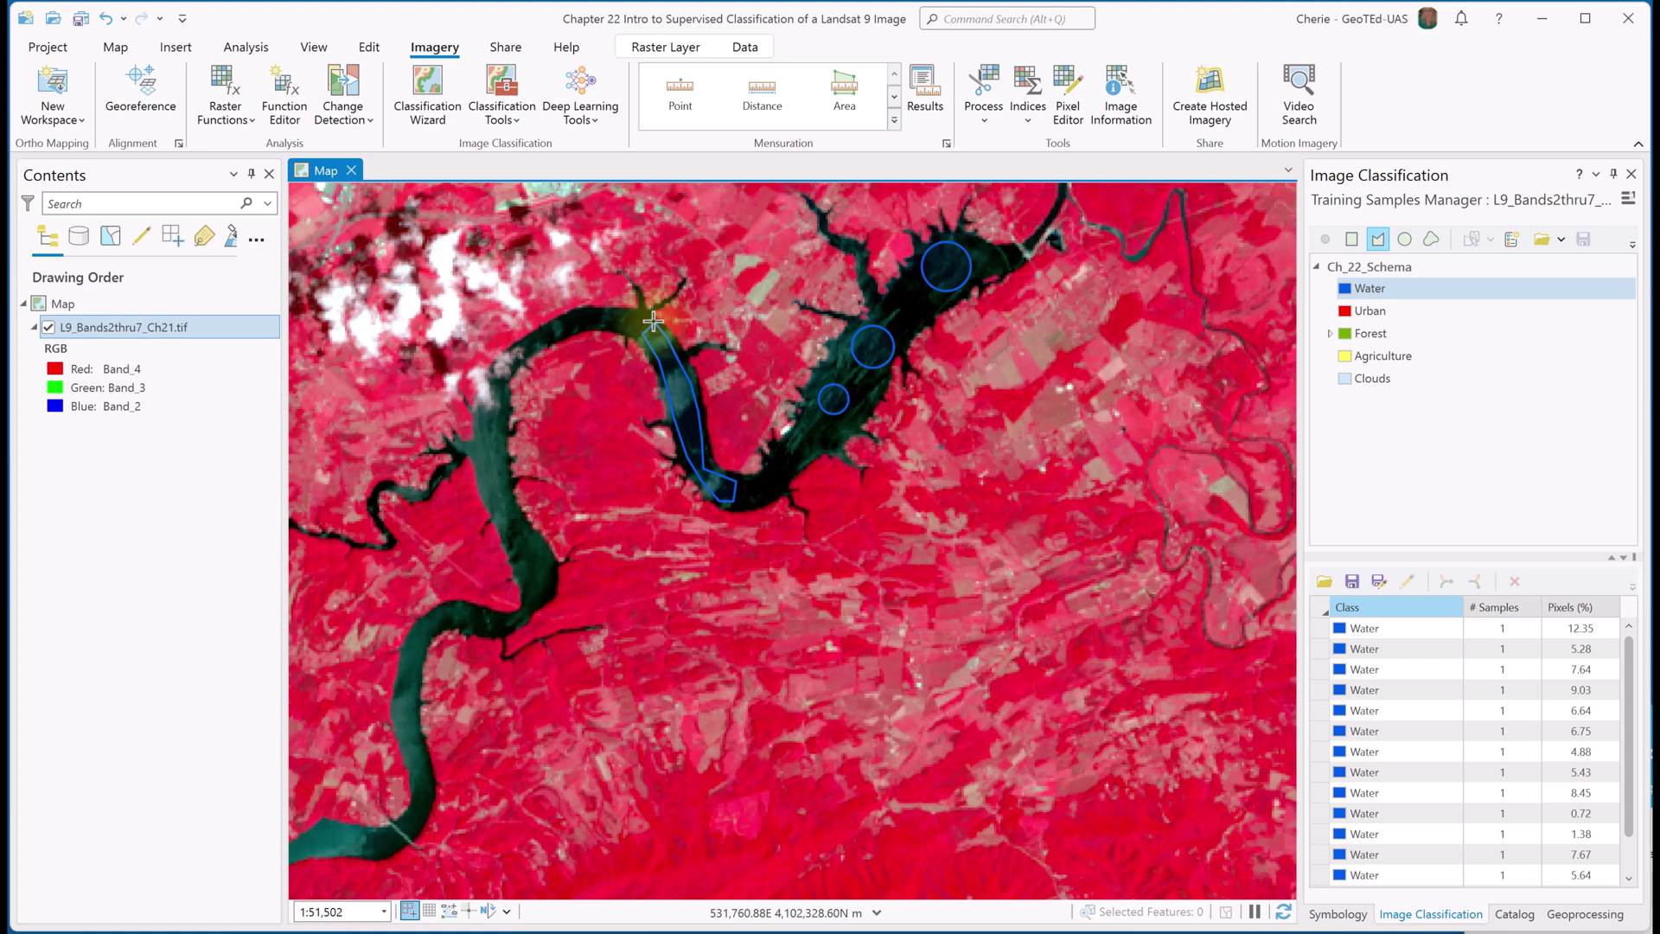
Step: Save a copy of the current training samples as Chapter22TS in the RS with ArcPro folder
left_click(1353, 581)
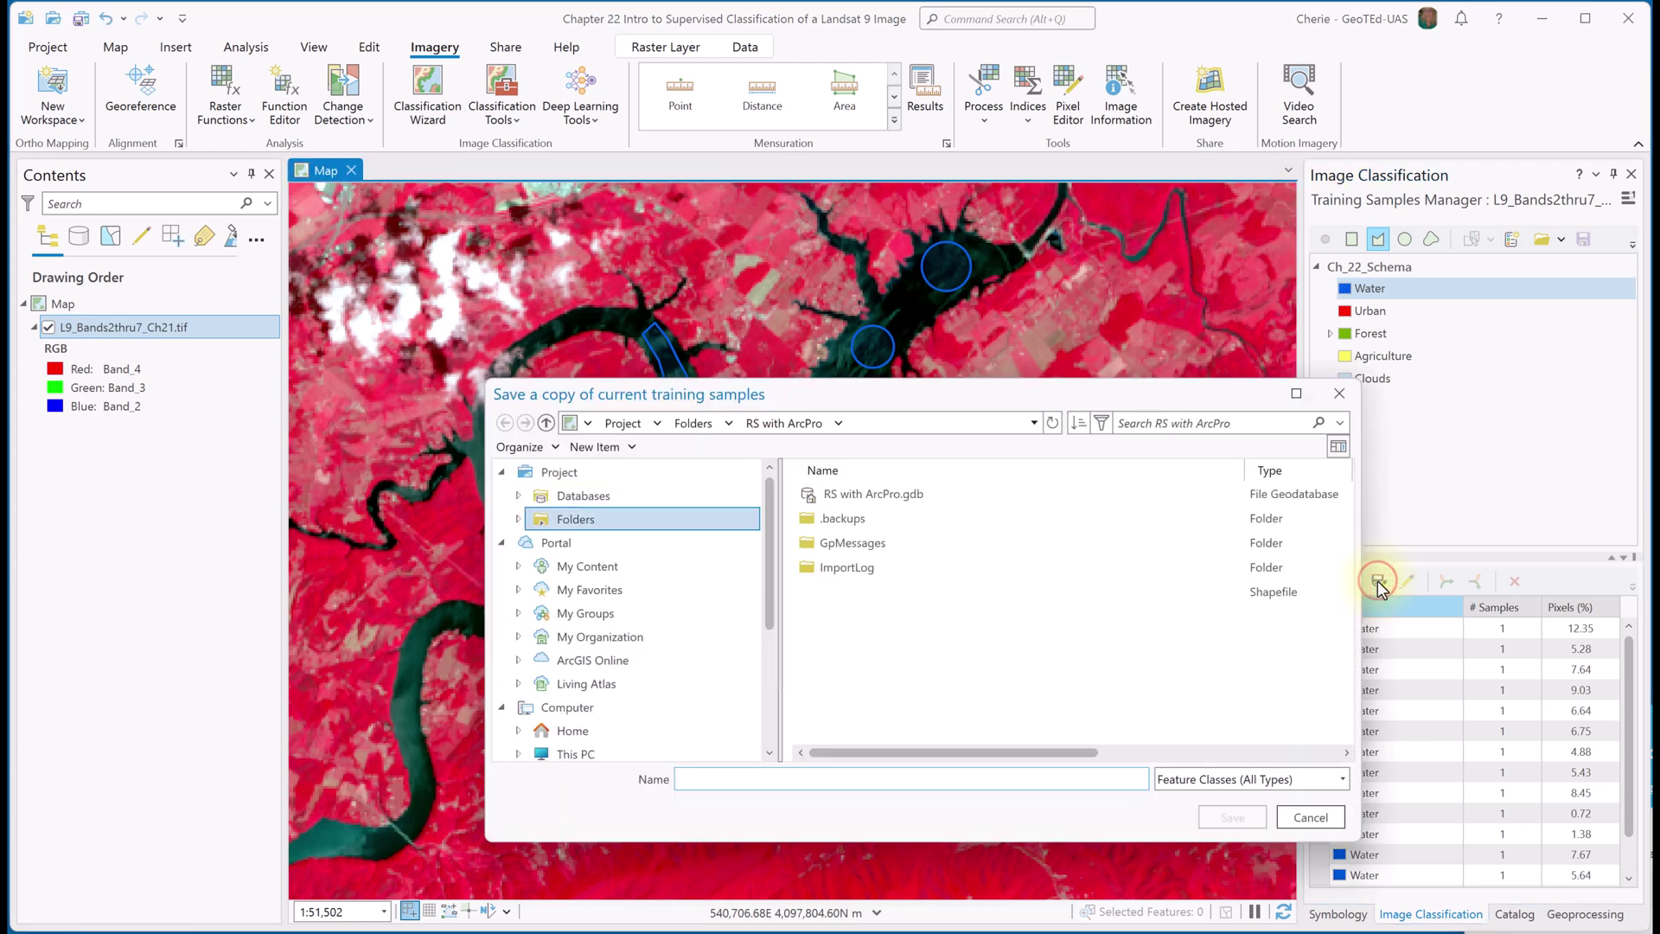
left_click(705, 778)
type("Chapter22")
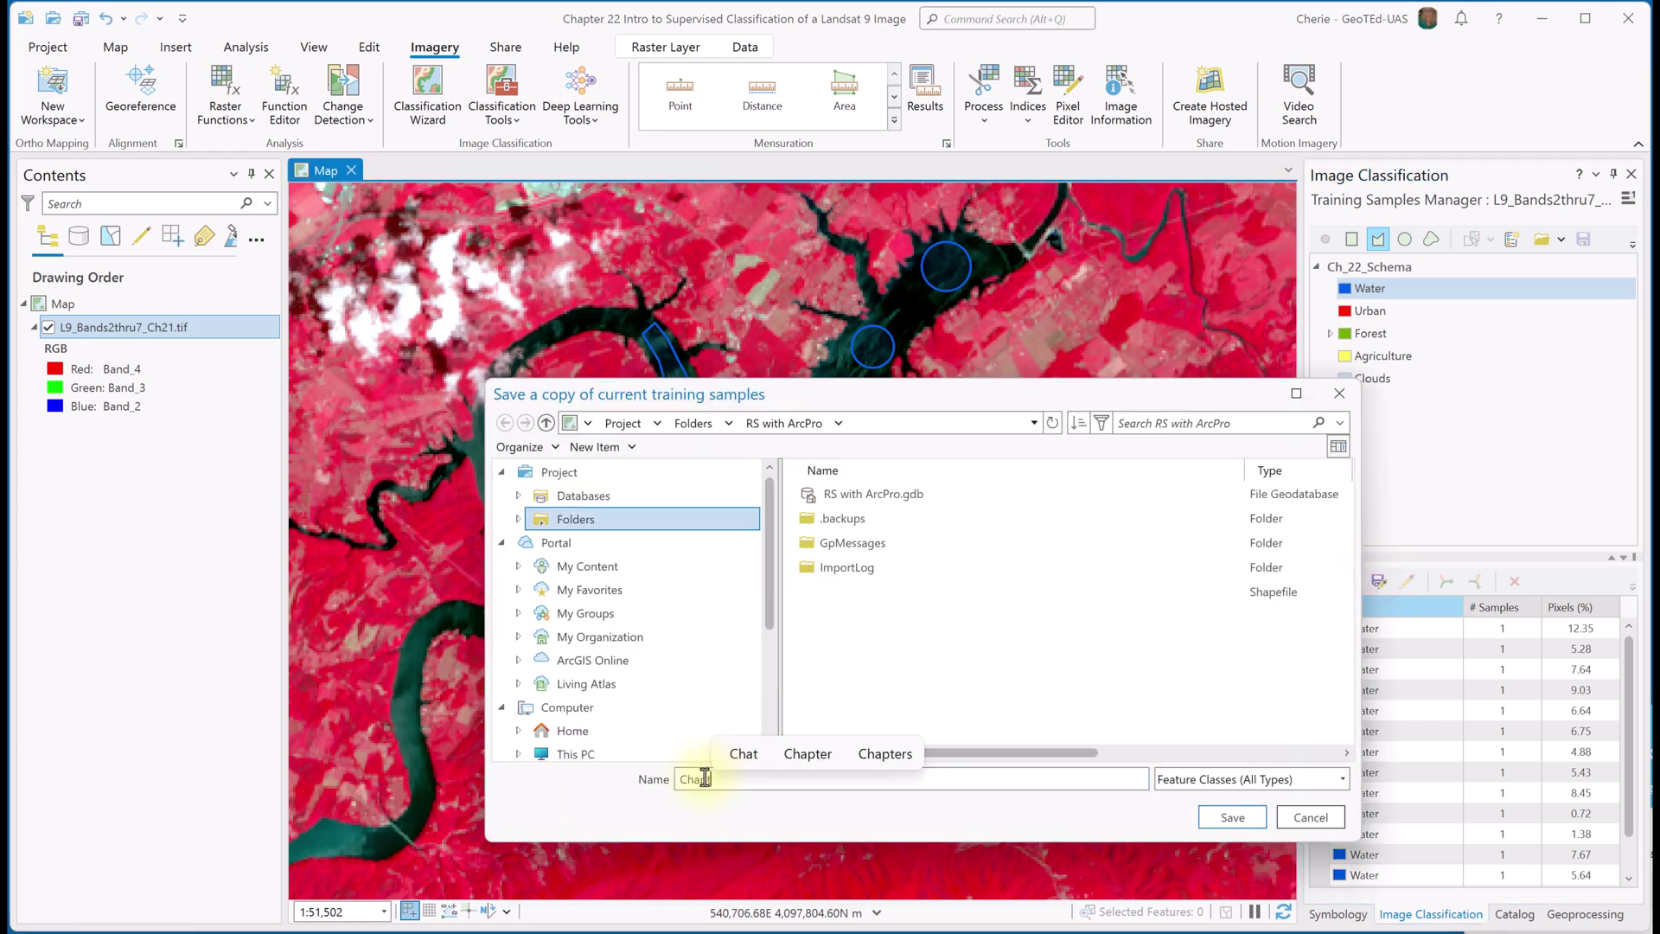
type("TS")
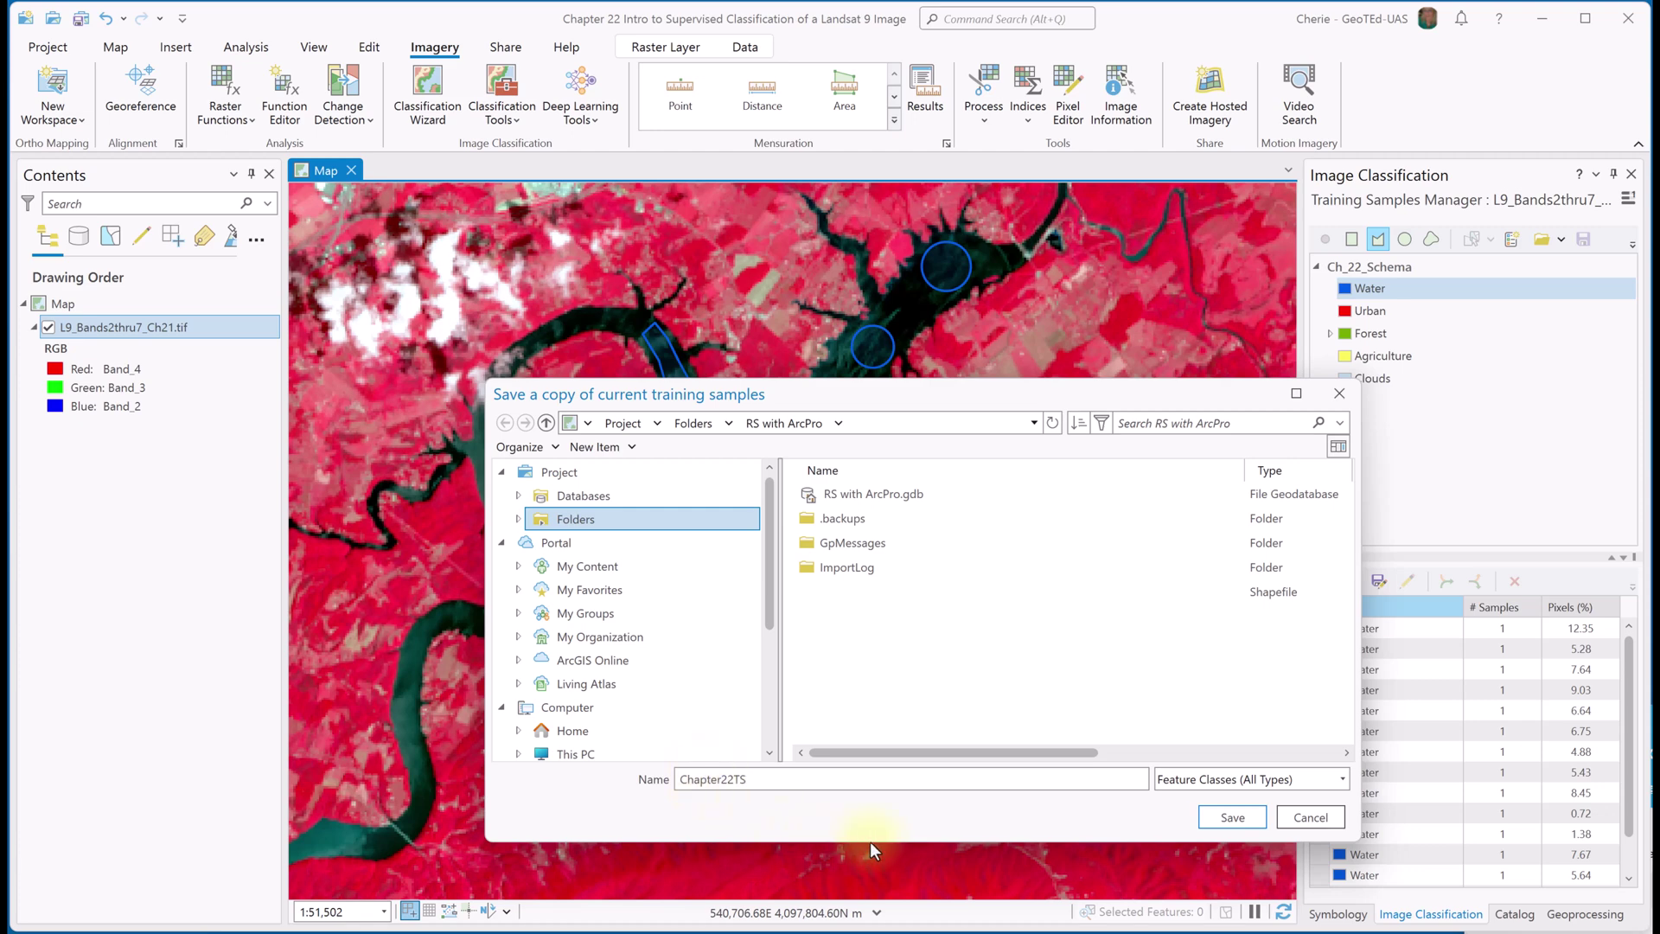
left_click(1245, 820)
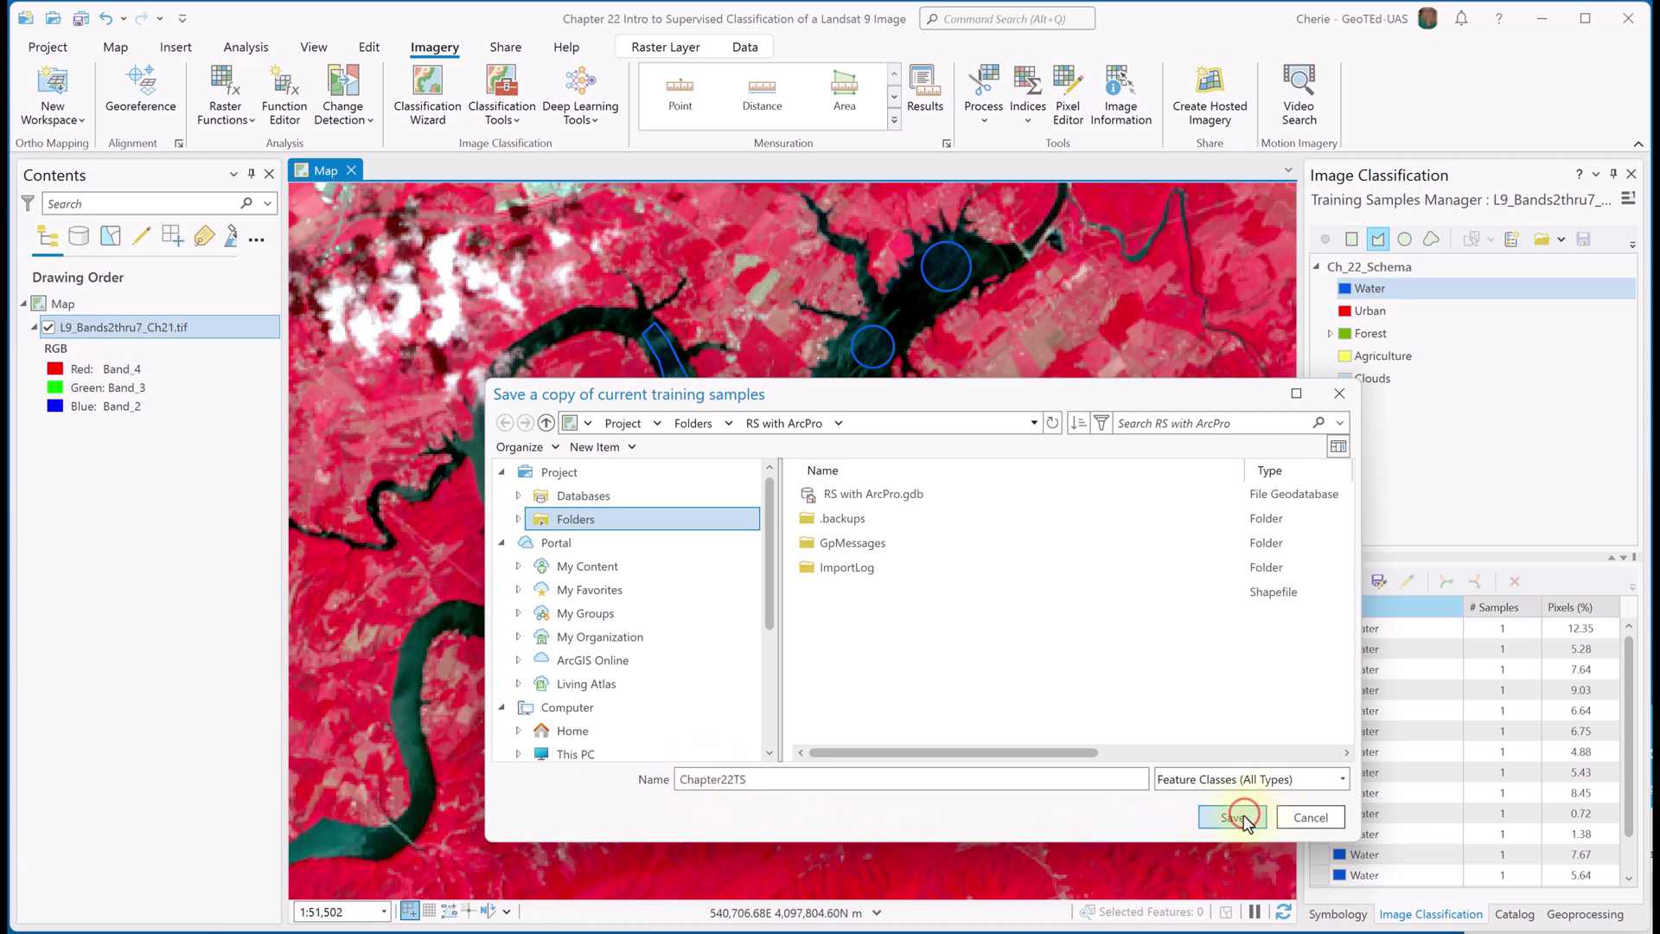